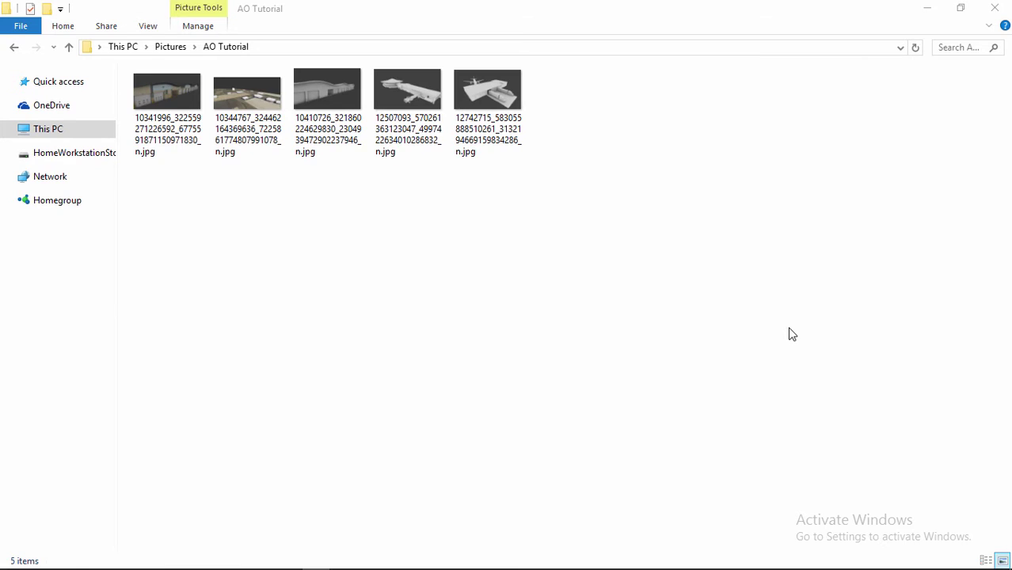
Step: Open the first JPG render in the AO Tutorial folder, showing numbered warehouse units, in Photos
double_click(145, 98)
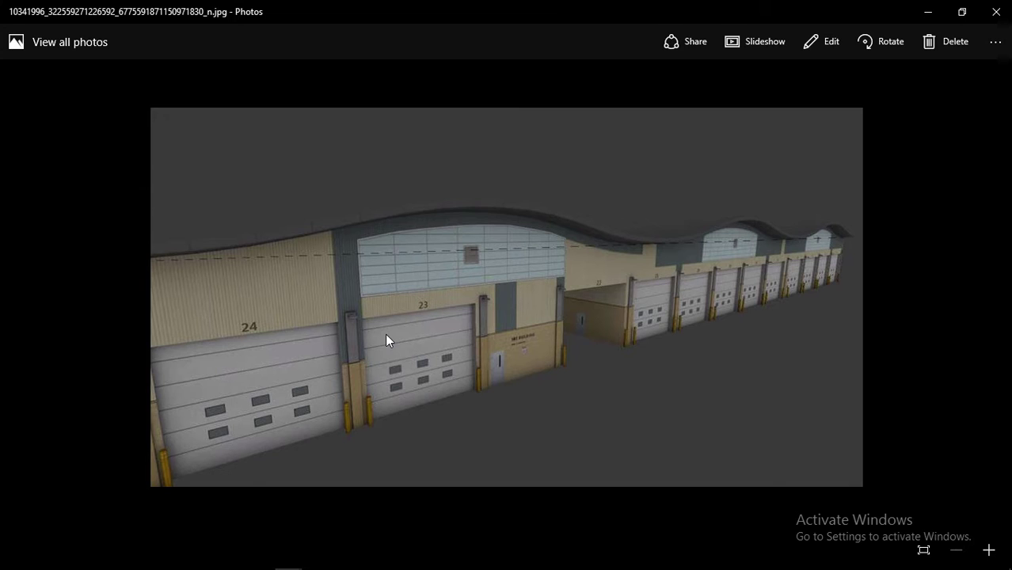
Step: Page through the airport, hangar and terminal renders, ending on the plane and trucks image, then close Photos
left_click(1006, 299)
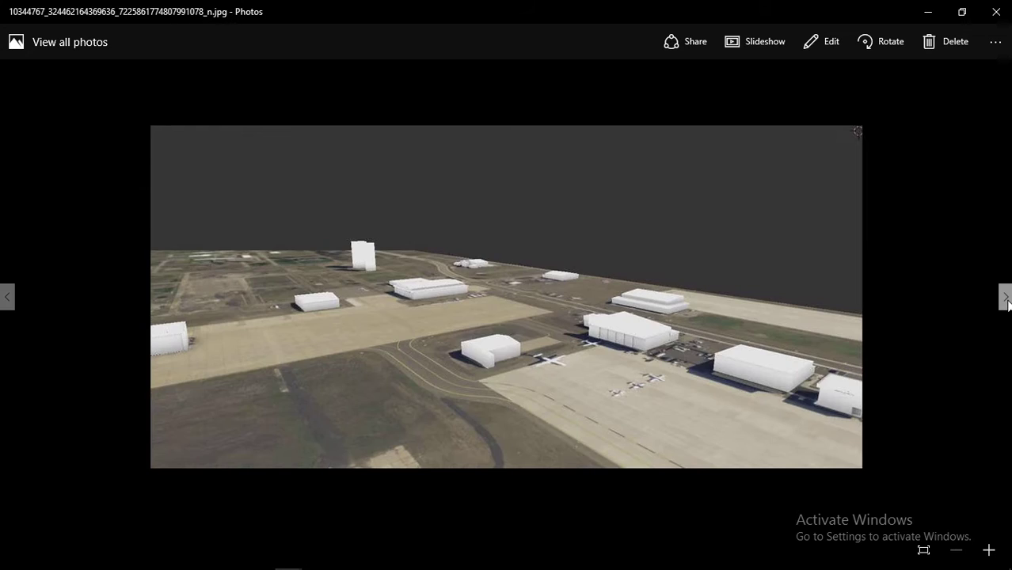
left_click(1006, 299)
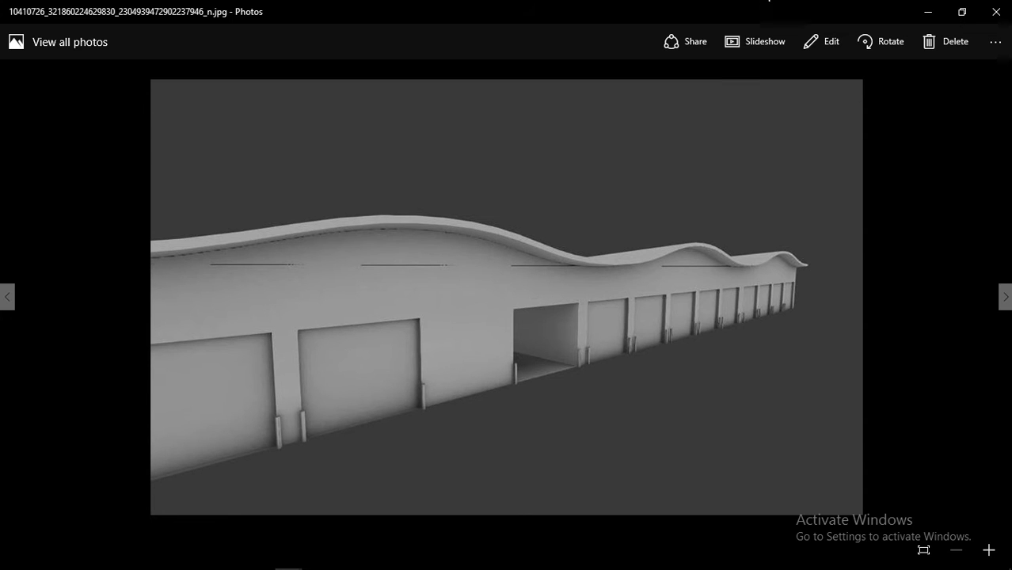
left_click(1004, 296)
left_click(1004, 297)
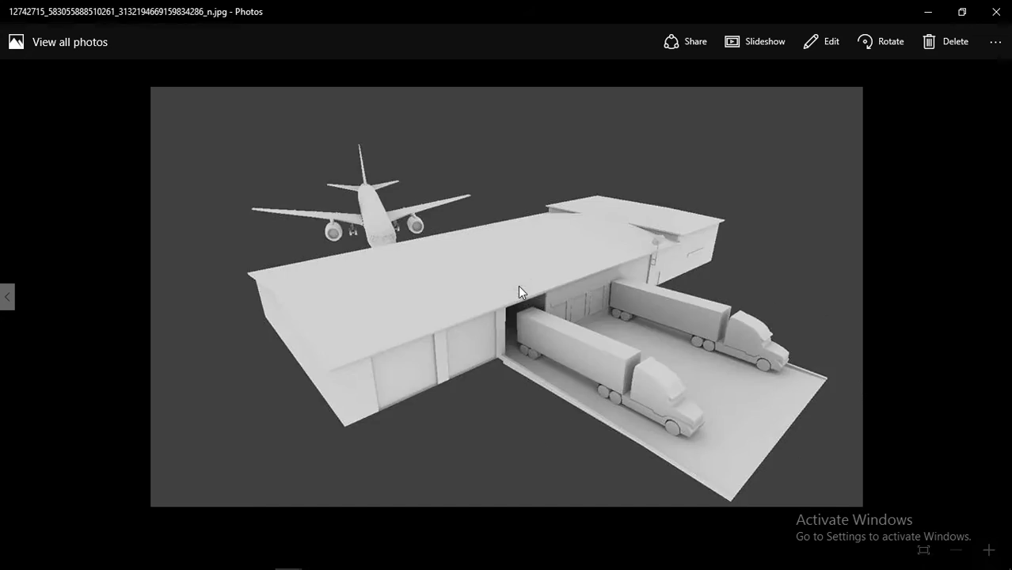
key("Left")
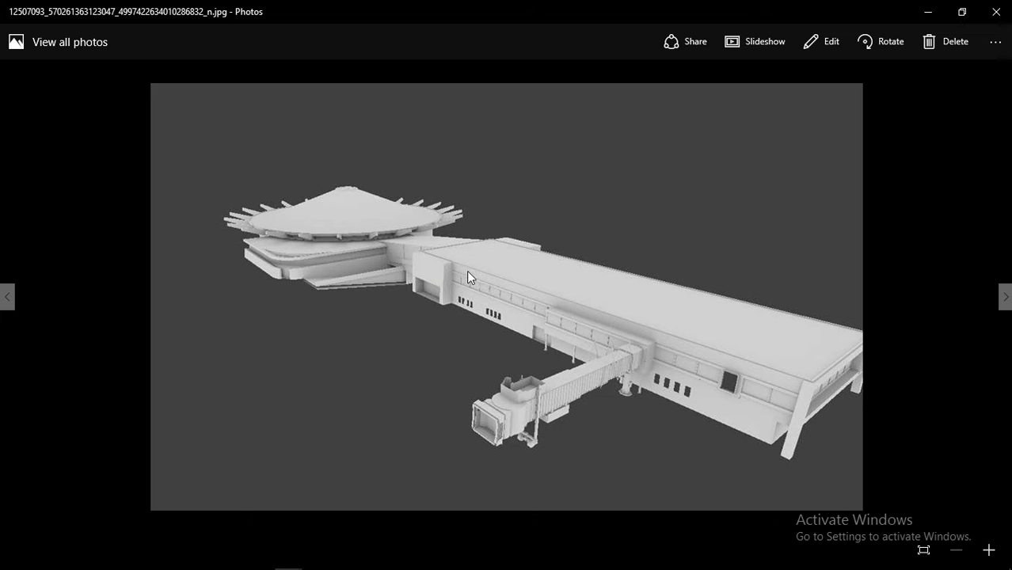
key("Right")
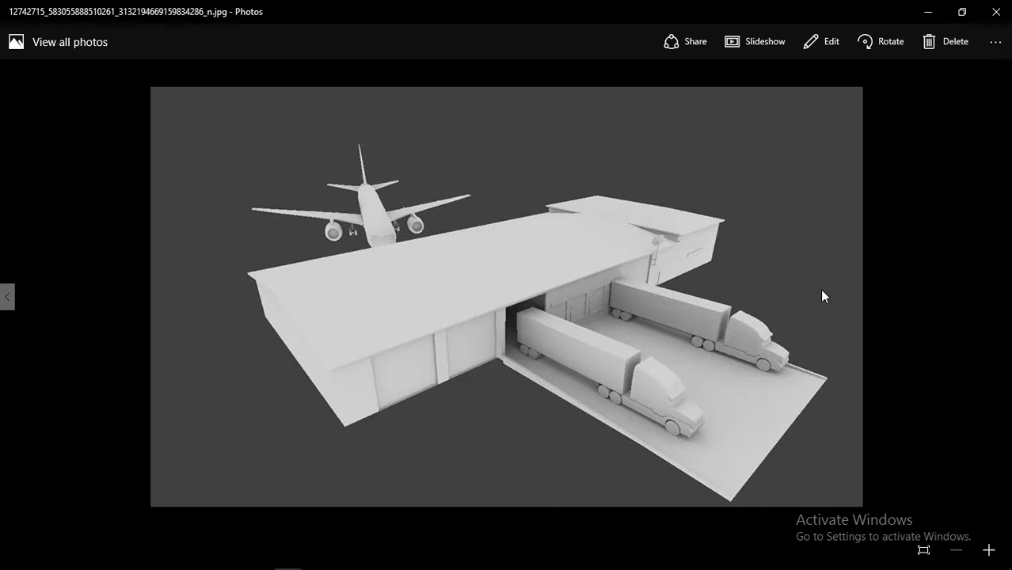
left_click(996, 11)
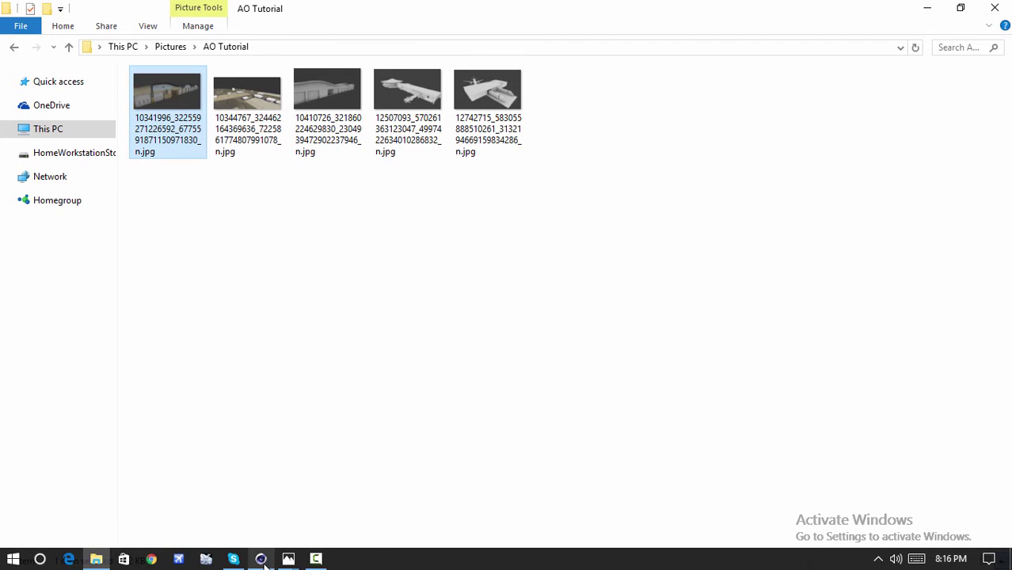
Step: Bring up Mini International Airport.c4d, orbit around the terminal building, and render the viewport
left_click(262, 559)
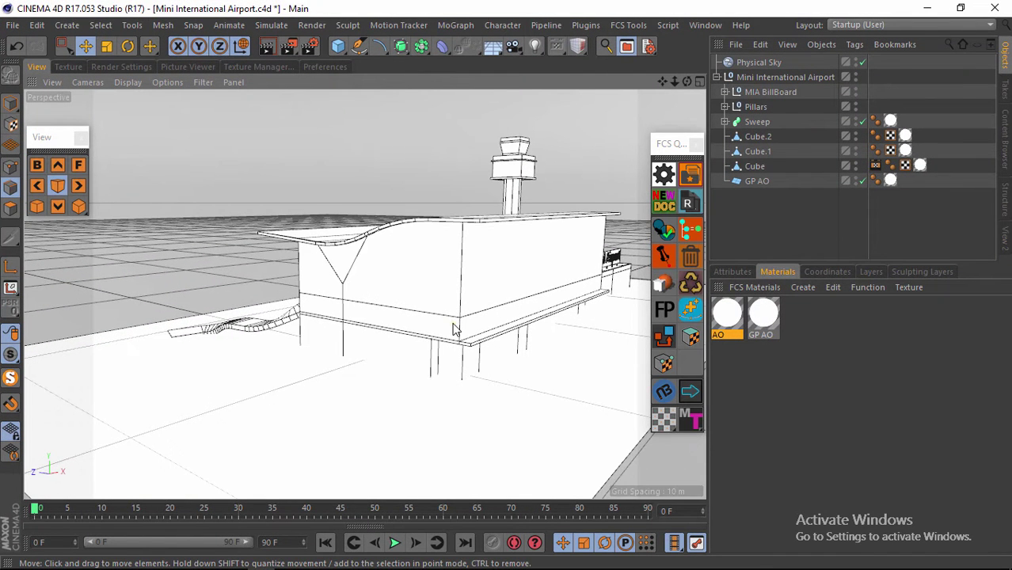
scroll(509, 297, "up", 3)
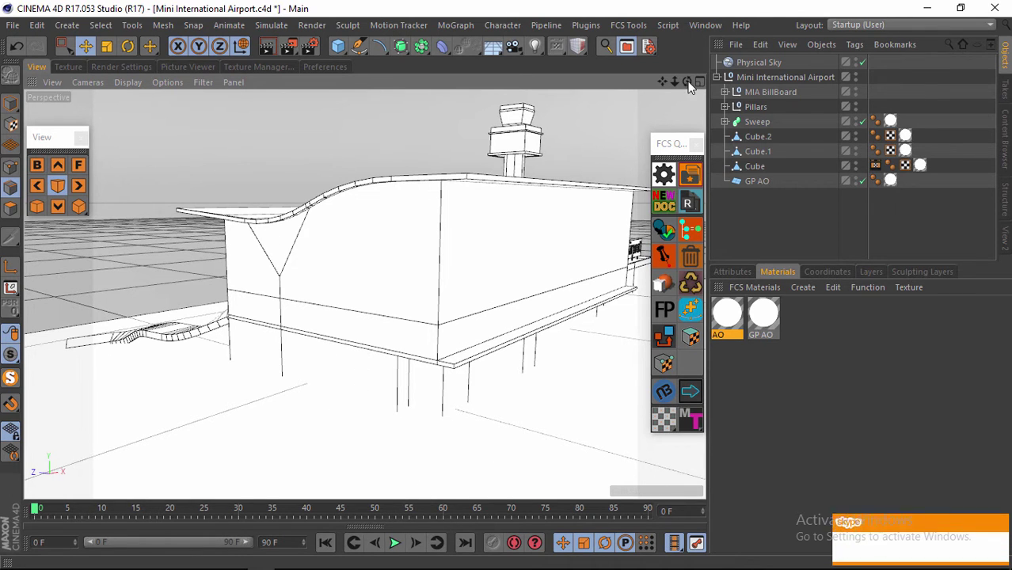
left_click_drag(688, 83, 673, 87)
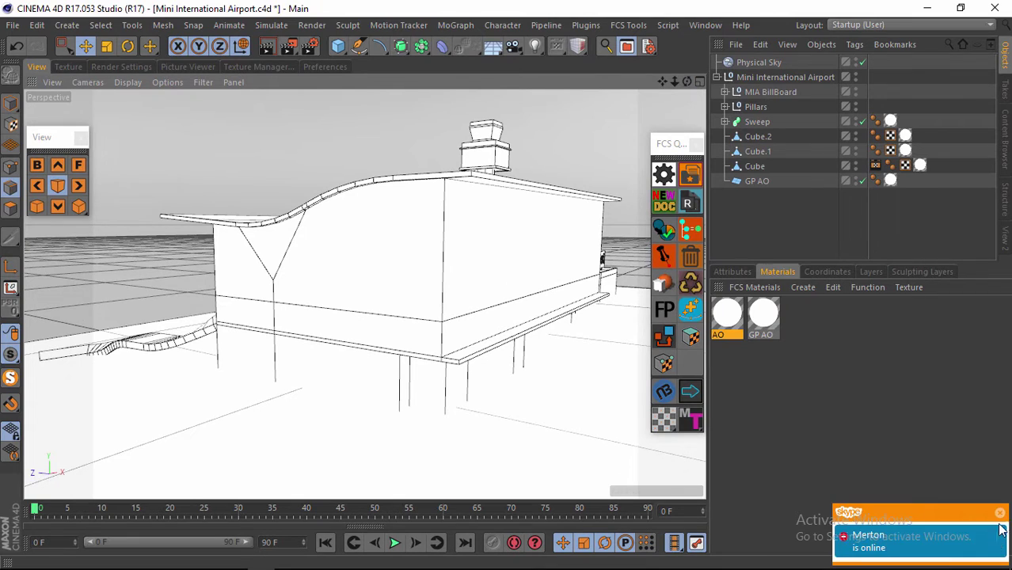
left_click(264, 47)
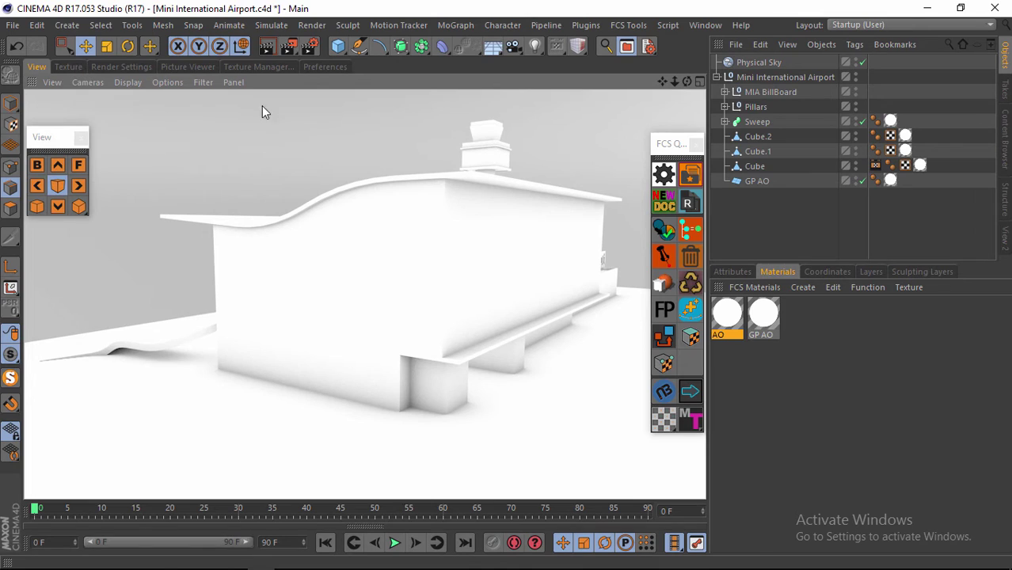
Step: Switch to the Bake Texture with AO Shader Example Scene and zoom in on the dumpster
left_click(704, 25)
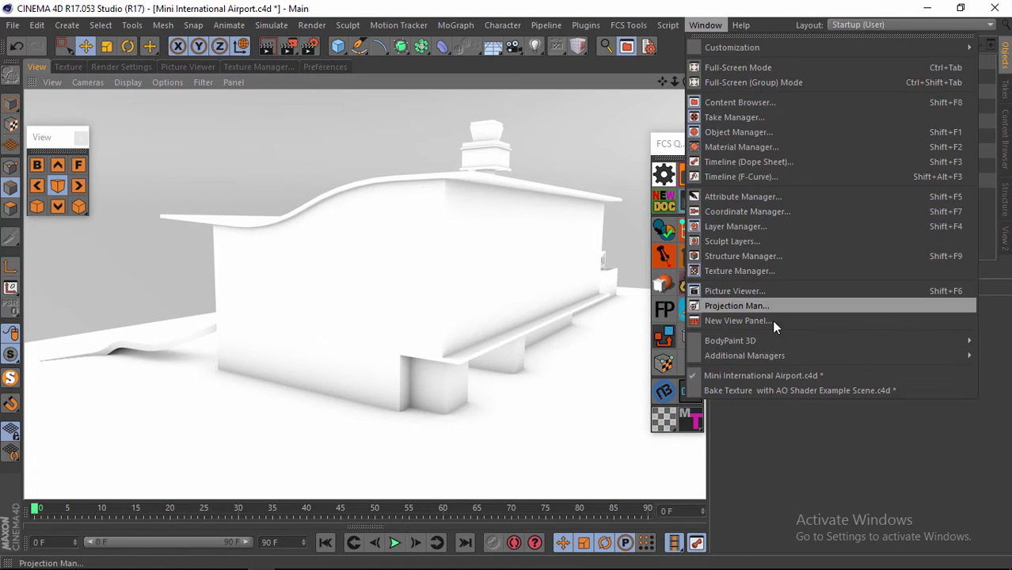
left_click(779, 392)
scroll(294, 254, "down", 3)
scroll(396, 227, "up", 3)
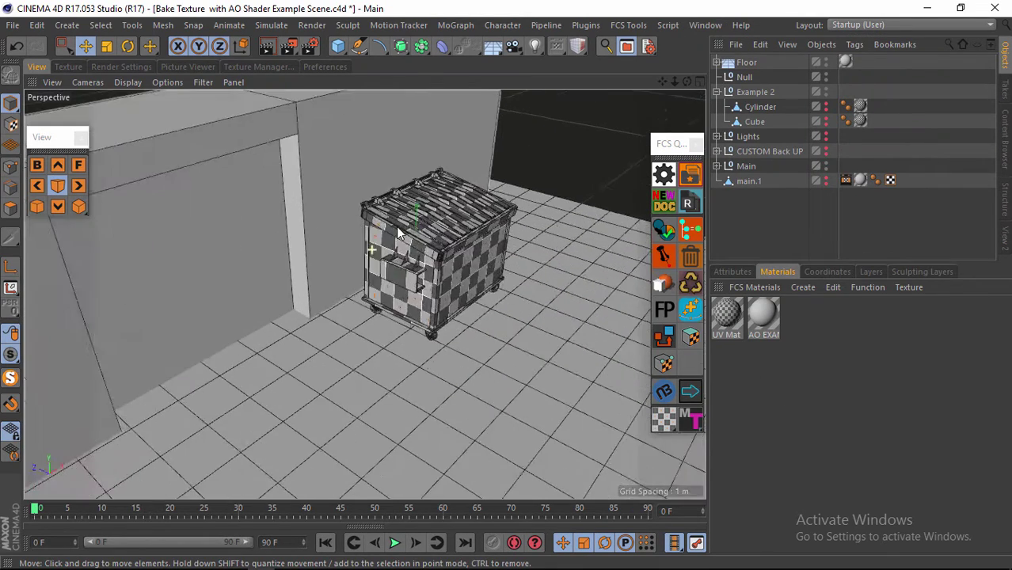
scroll(395, 224, "down", 5)
scroll(337, 273, "up", 2)
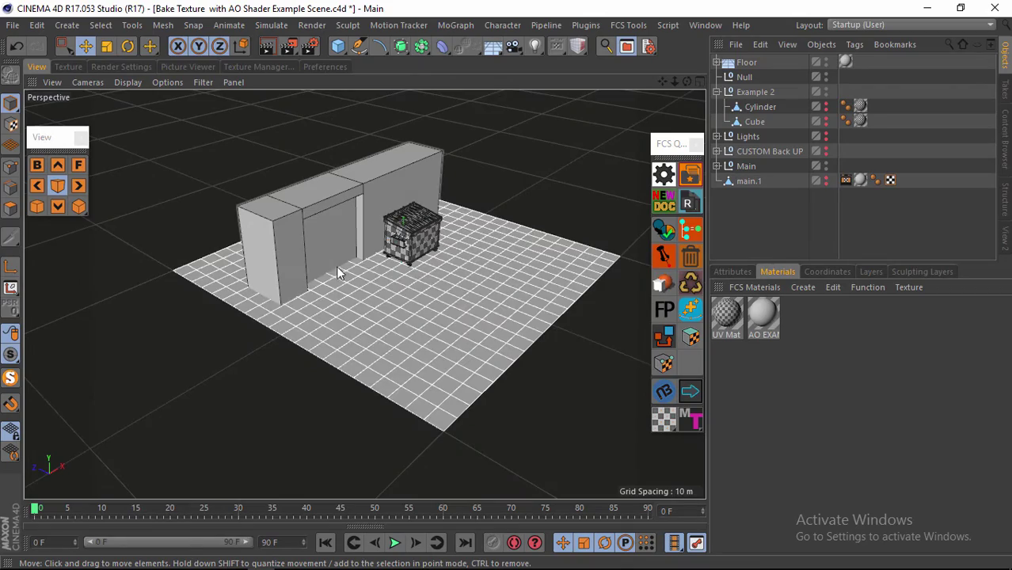
scroll(428, 181, "up", 4)
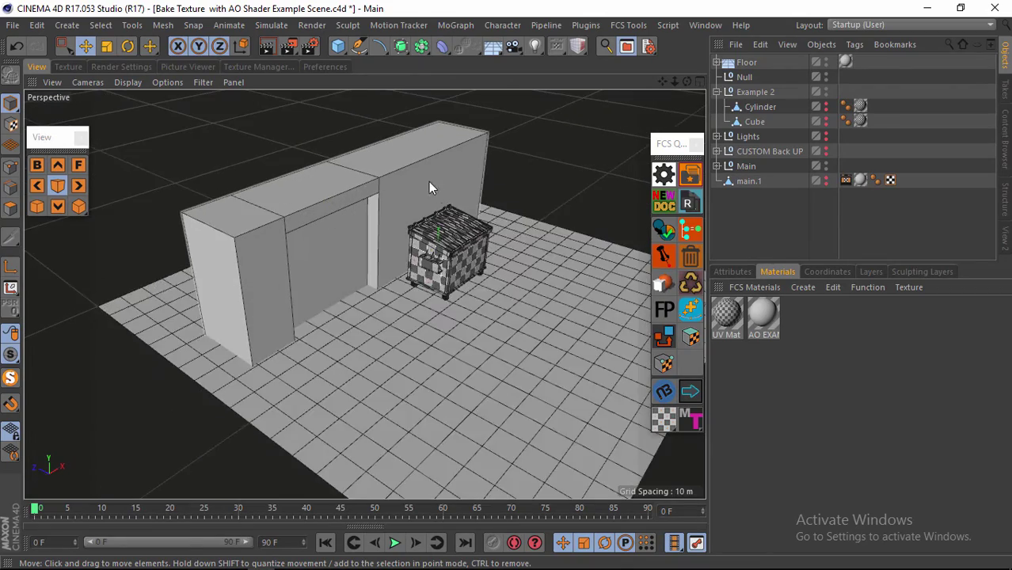
scroll(540, 466, "down", 2)
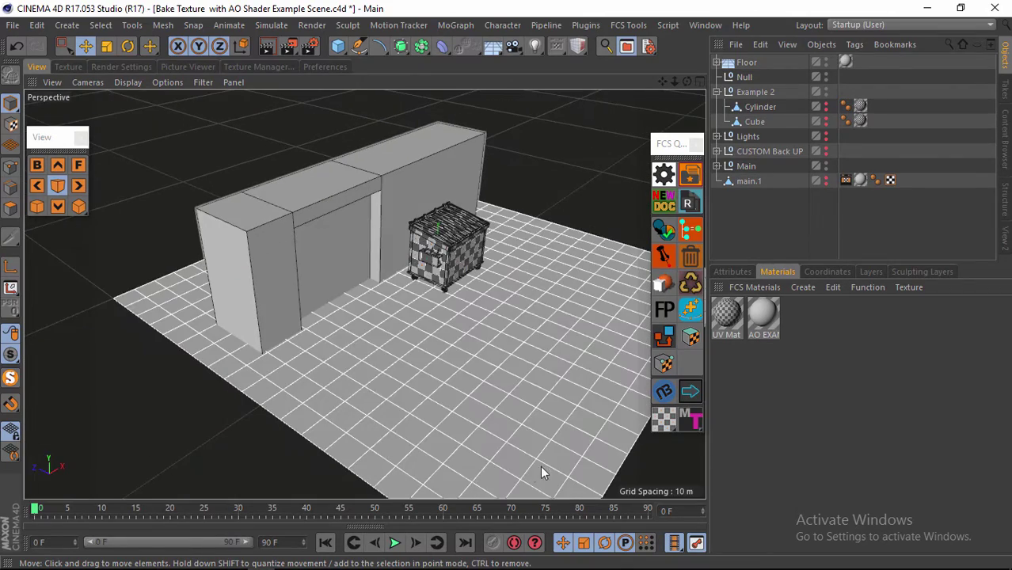
scroll(500, 194, "up", 6)
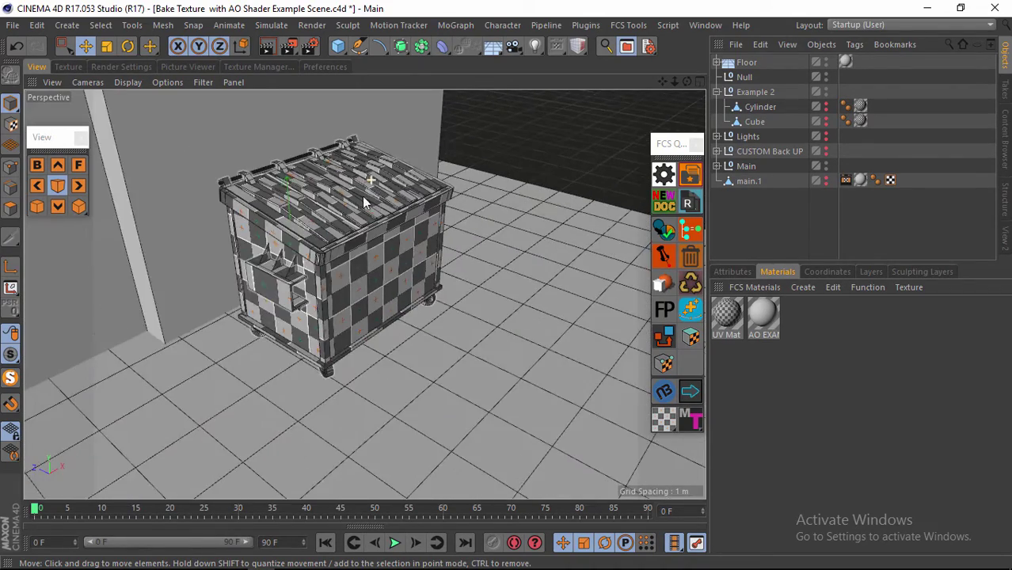
scroll(364, 202, "up", 2)
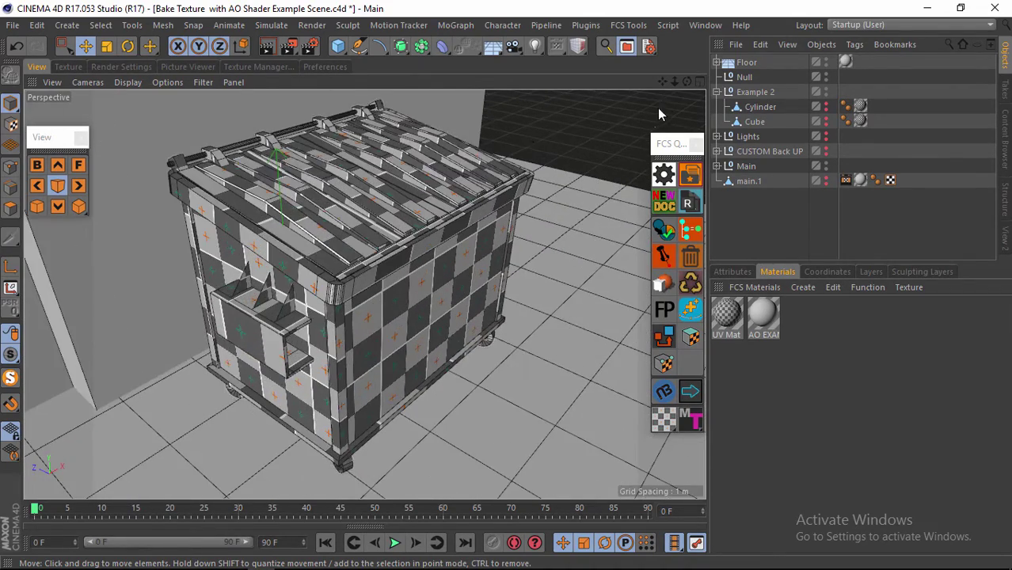
scroll(504, 283, "up", 4)
scroll(513, 291, "down", 6)
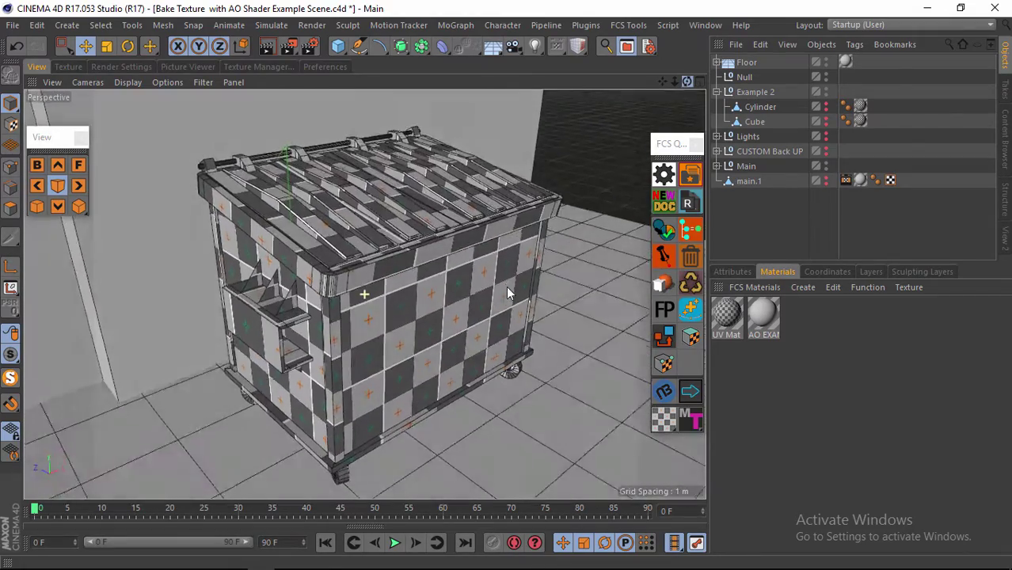
scroll(433, 313, "down", 2)
scroll(431, 313, "up", 3)
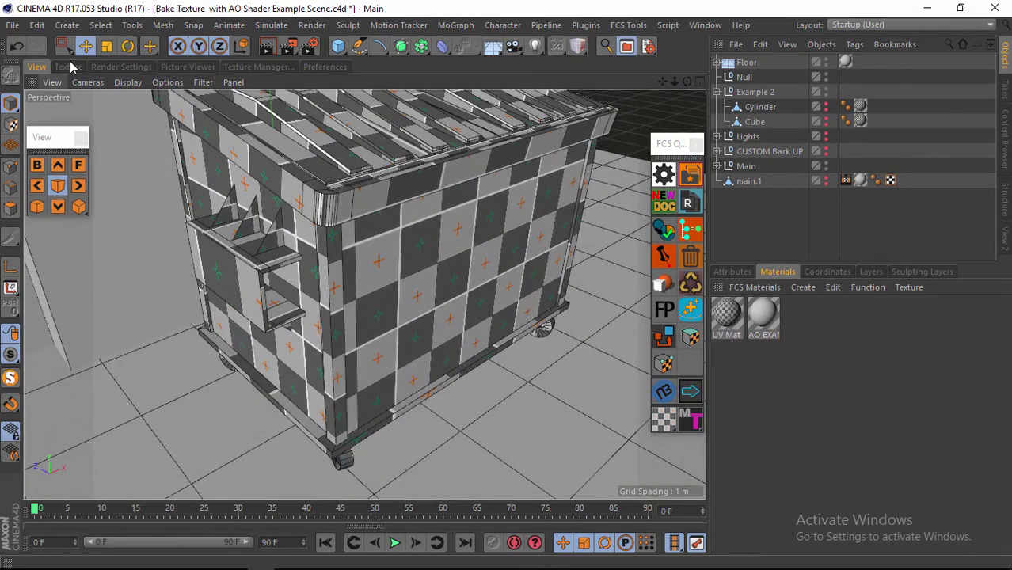
Step: Select main.1 and inspect its checkered UV mesh in the Texture view
left_click(70, 67)
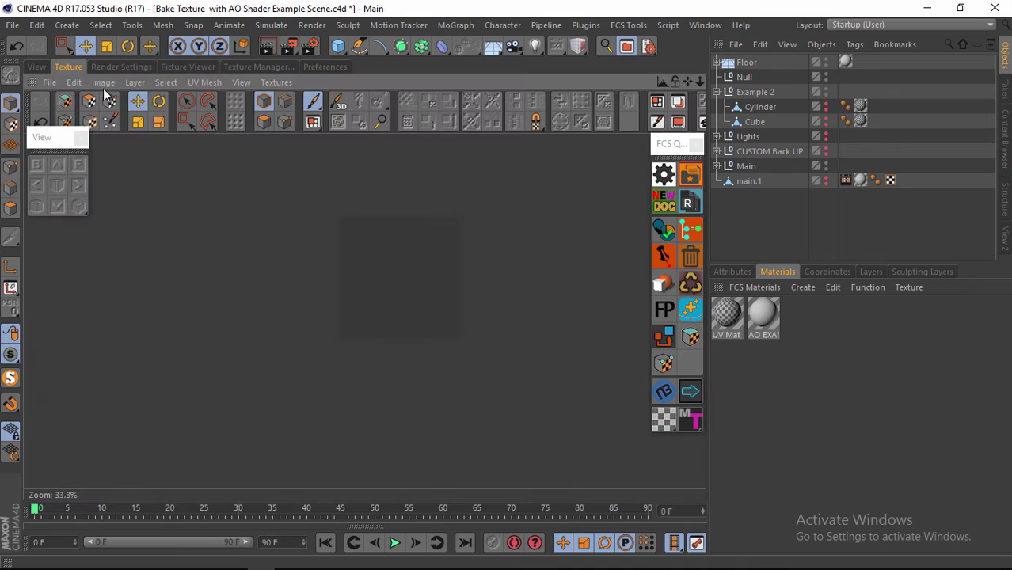
left_click(34, 66)
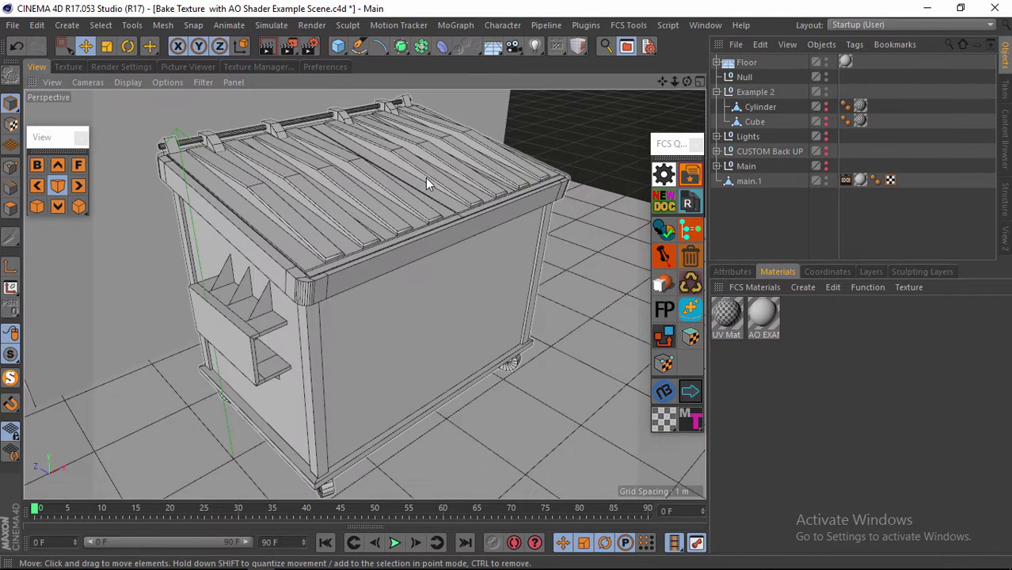
left_click(425, 177)
left_click(68, 67)
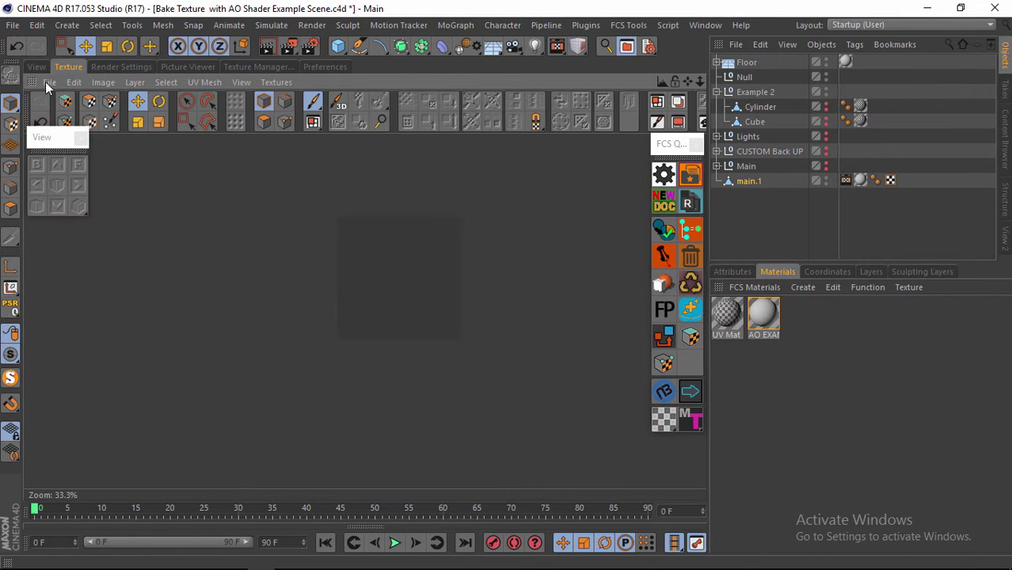
scroll(317, 238, "up", 4)
scroll(558, 240, "down", 2)
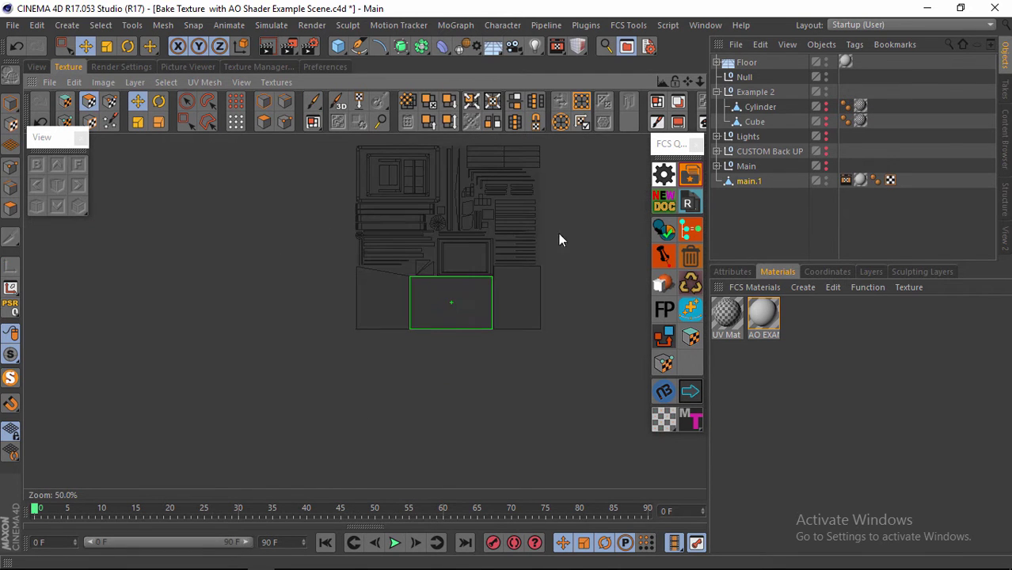
left_click(37, 66)
scroll(289, 248, "down", 4)
scroll(289, 248, "down", 4)
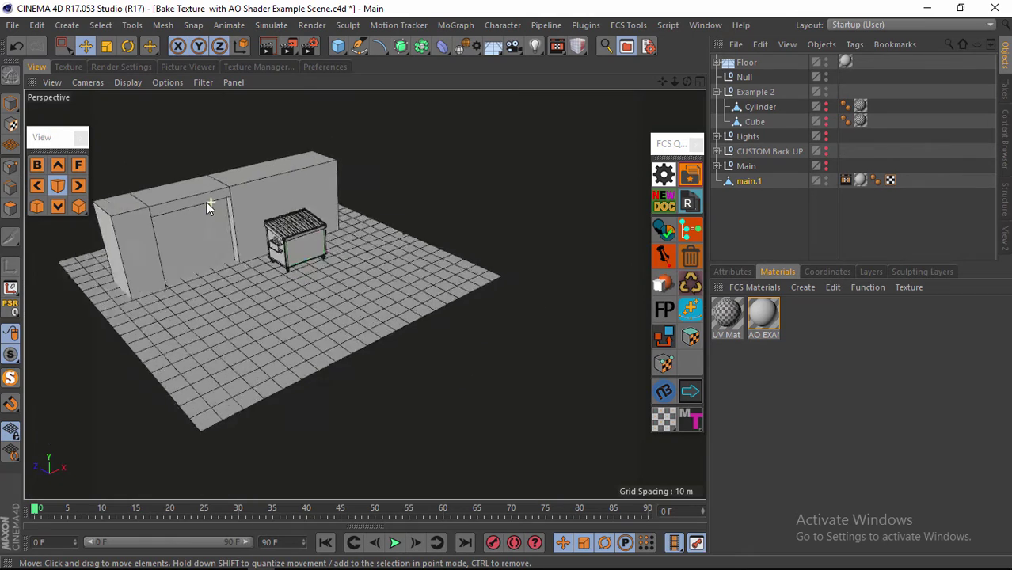
scroll(219, 195, "up", 6)
scroll(270, 218, "down", 3)
scroll(303, 201, "up", 4)
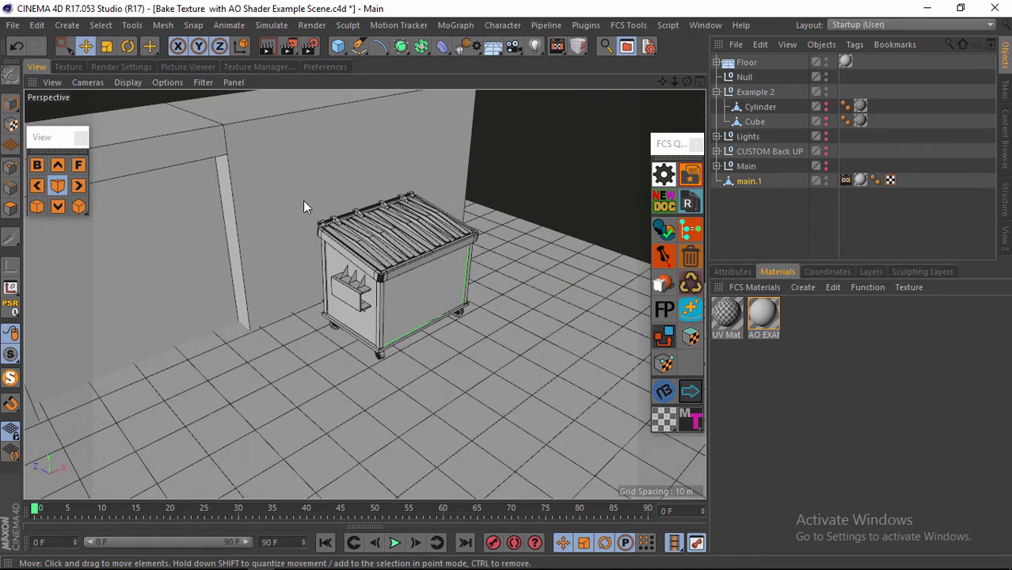
scroll(280, 174, "down", 3)
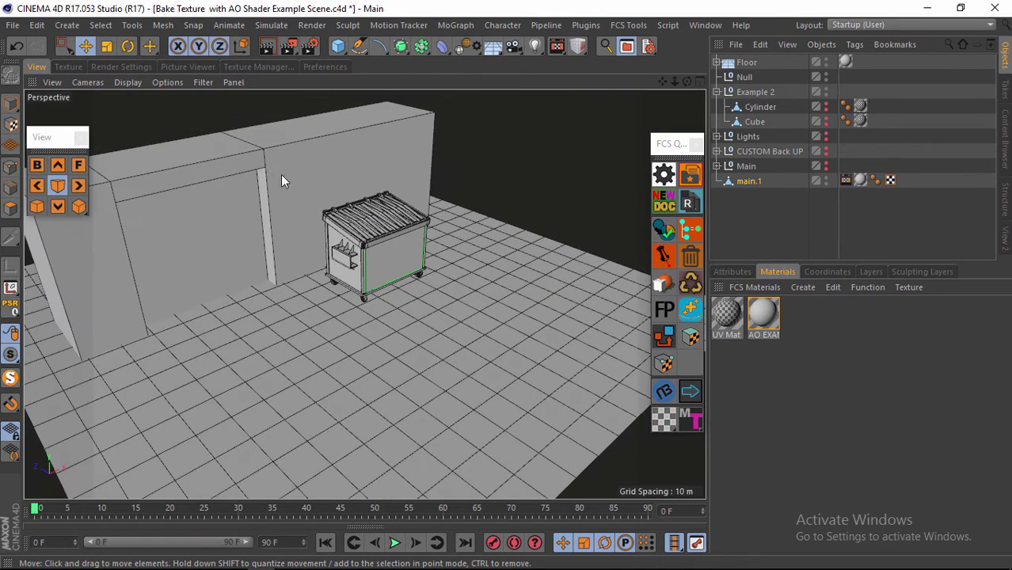
Step: Dismiss the main.1 context menu and frame the dumpster beside the walls
right_click(745, 187)
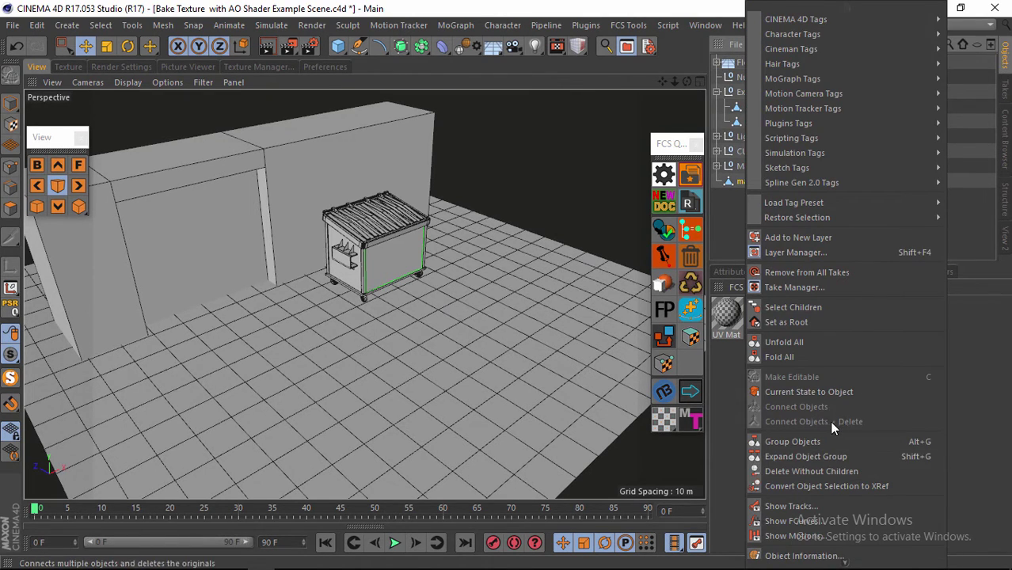
left_click(727, 224)
left_click_drag(711, 235, 267, 254, "alt")
scroll(268, 253, "up", 3)
scroll(464, 286, "up", 8)
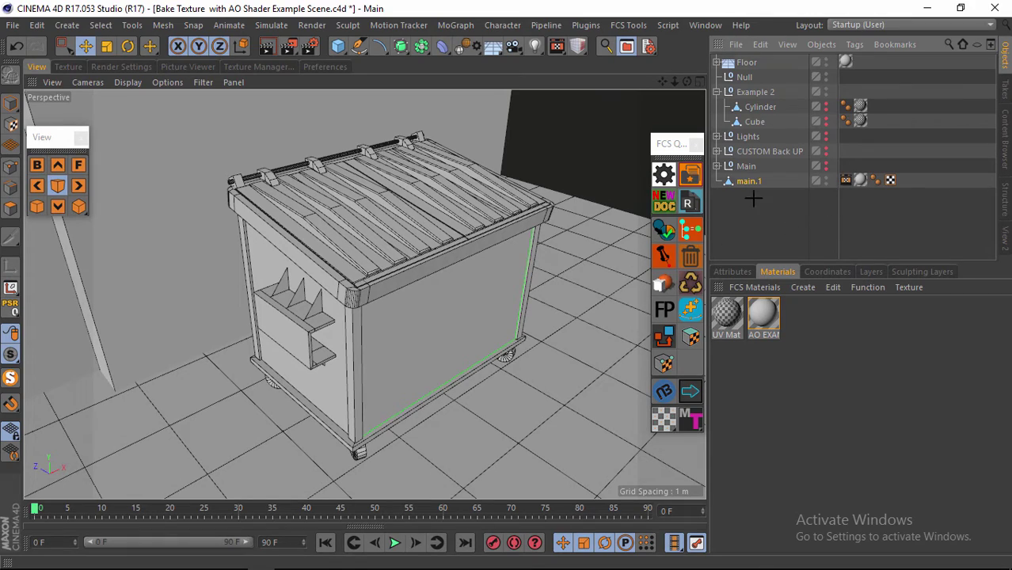
scroll(512, 278, "down", 6)
scroll(421, 255, "up", 6)
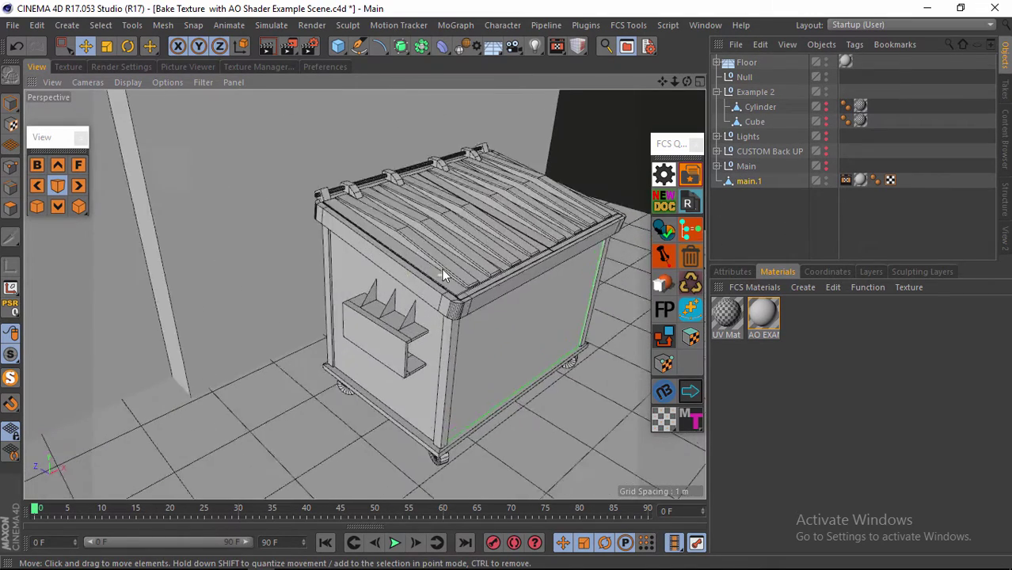
scroll(441, 268, "down", 3)
scroll(521, 280, "up", 6)
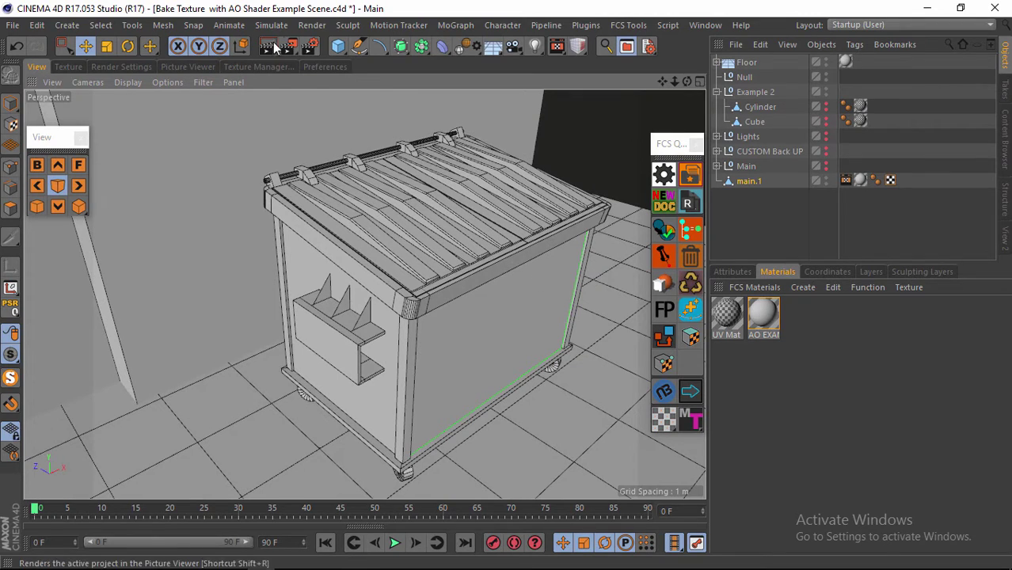
Step: Test-render the view to preview the dumpster's grey ambient-occlusion shading
left_click(270, 46)
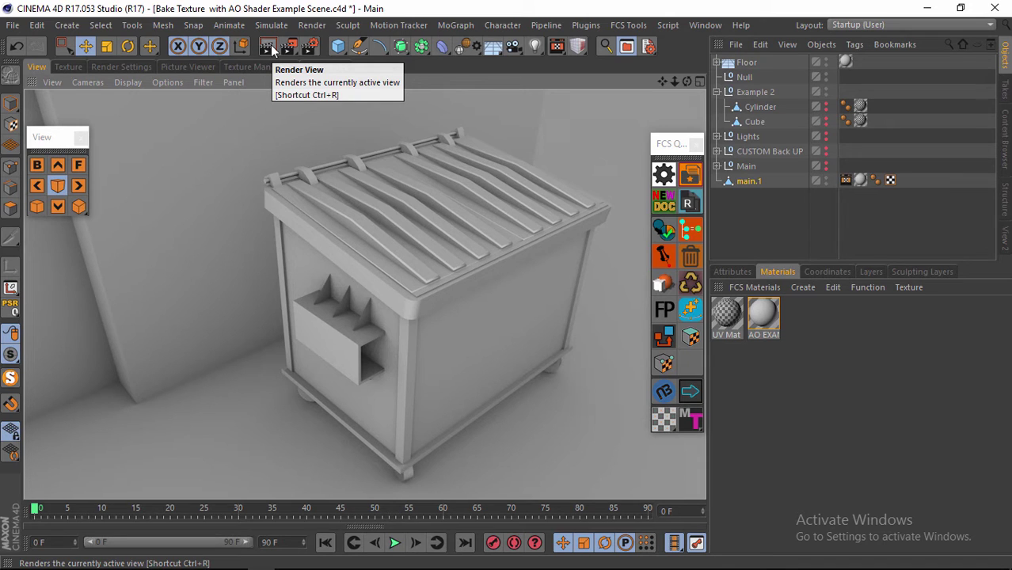
scroll(396, 289, "down", 3)
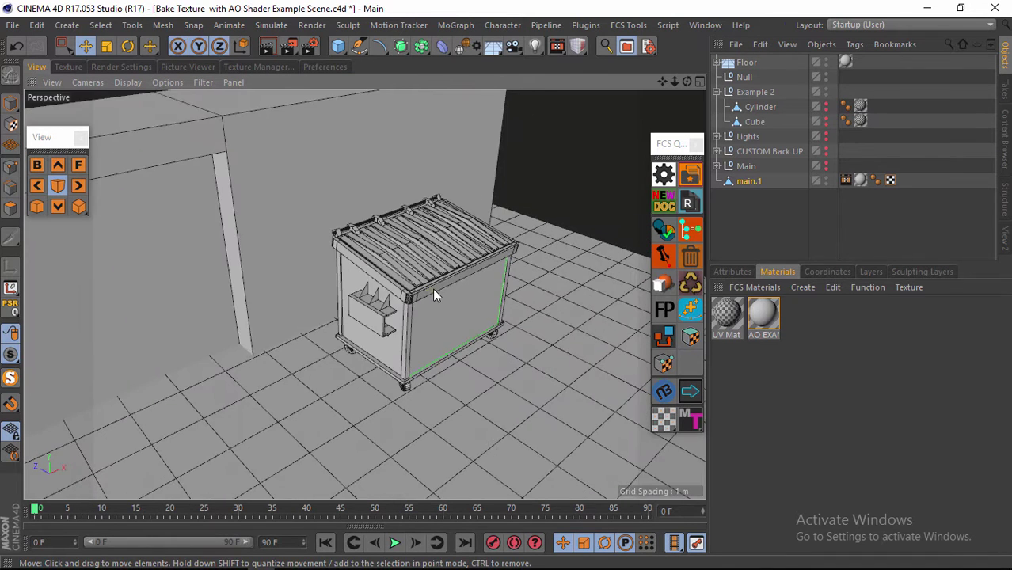
scroll(436, 277, "up", 3)
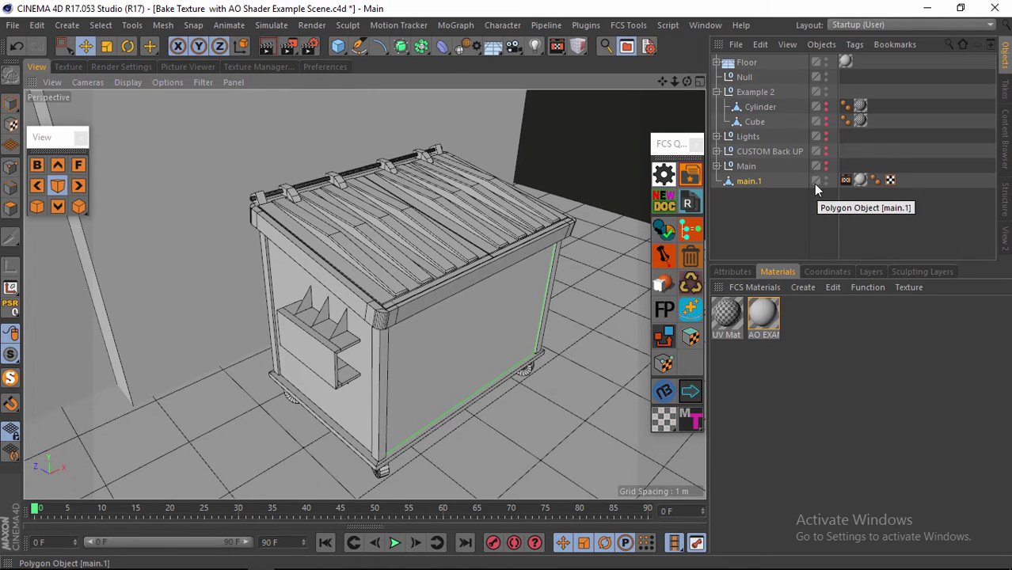
Step: Create two new materials, Mat and Mat.1, and enable Diffusion on Mat
double_click(803, 309)
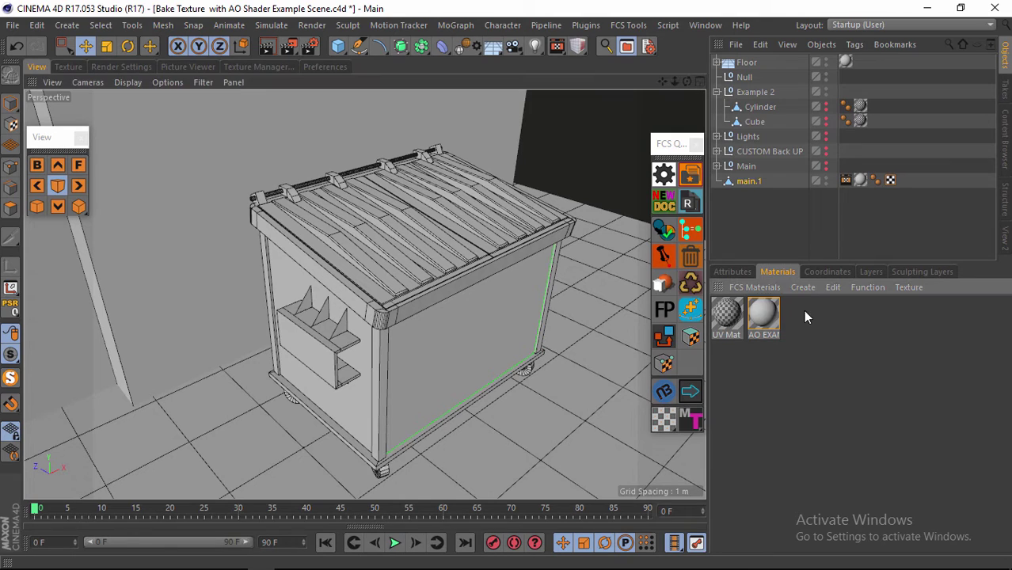
double_click(740, 354)
left_click(764, 315)
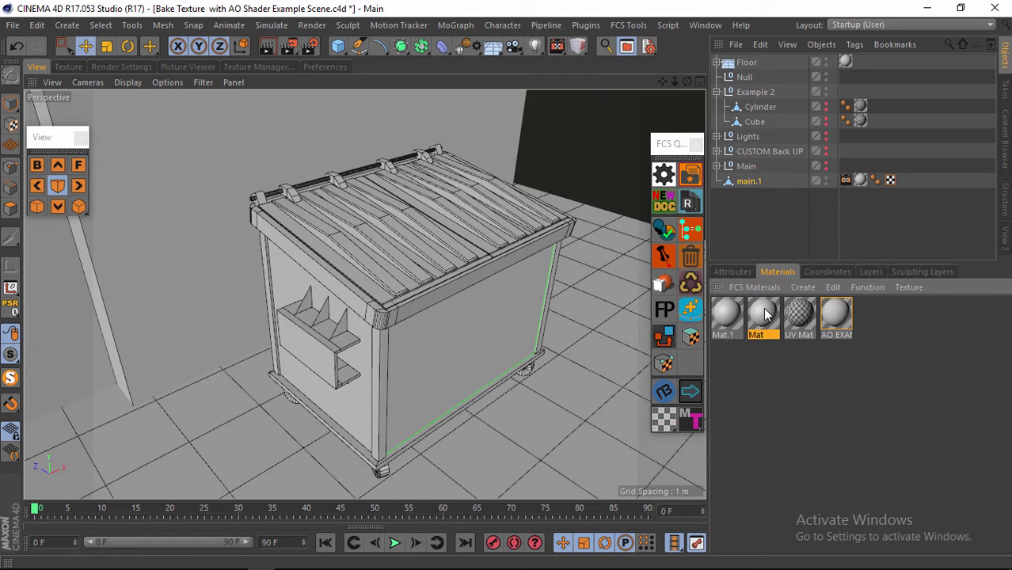
double_click(763, 313)
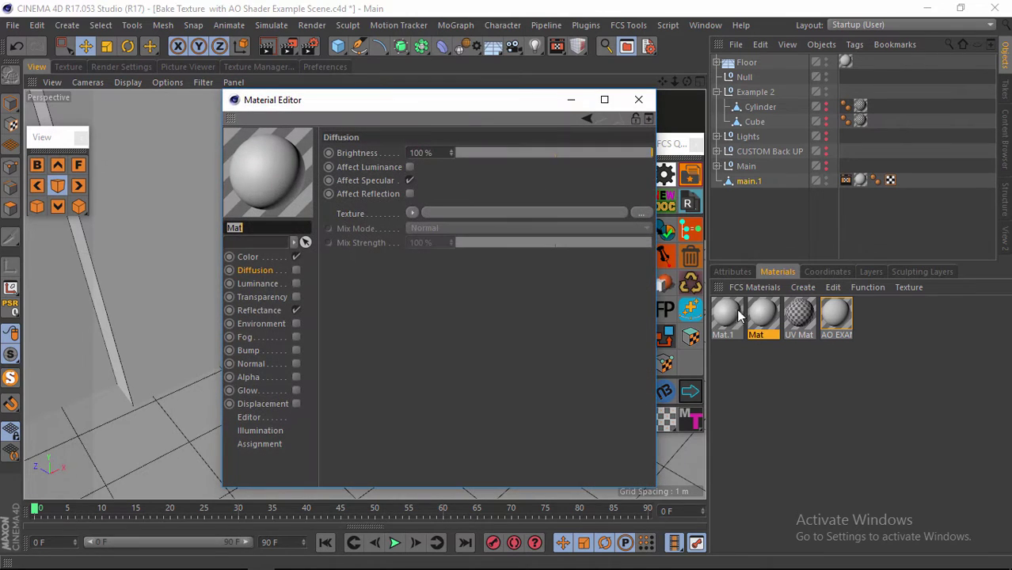
left_click(296, 270)
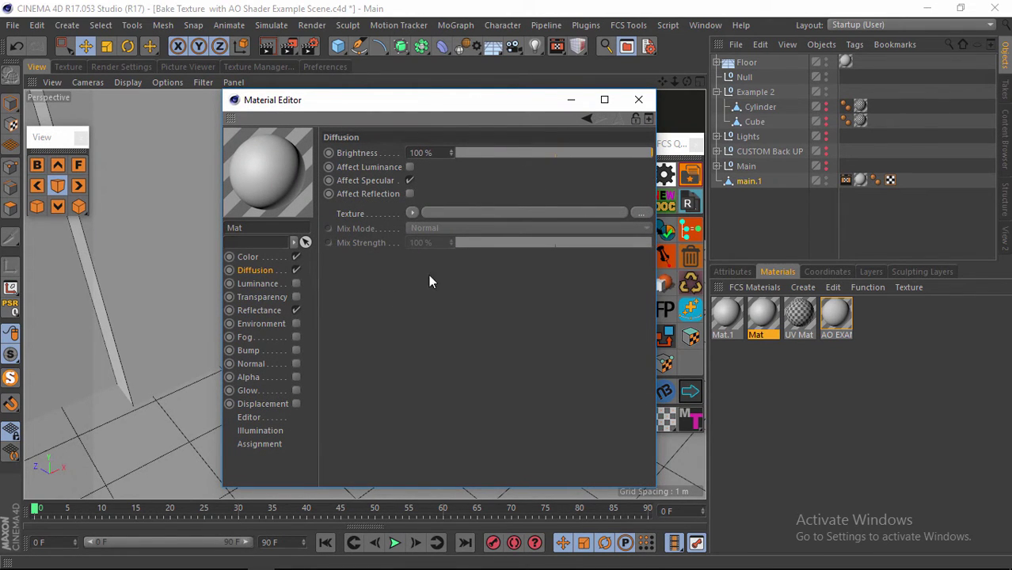
left_click(638, 99)
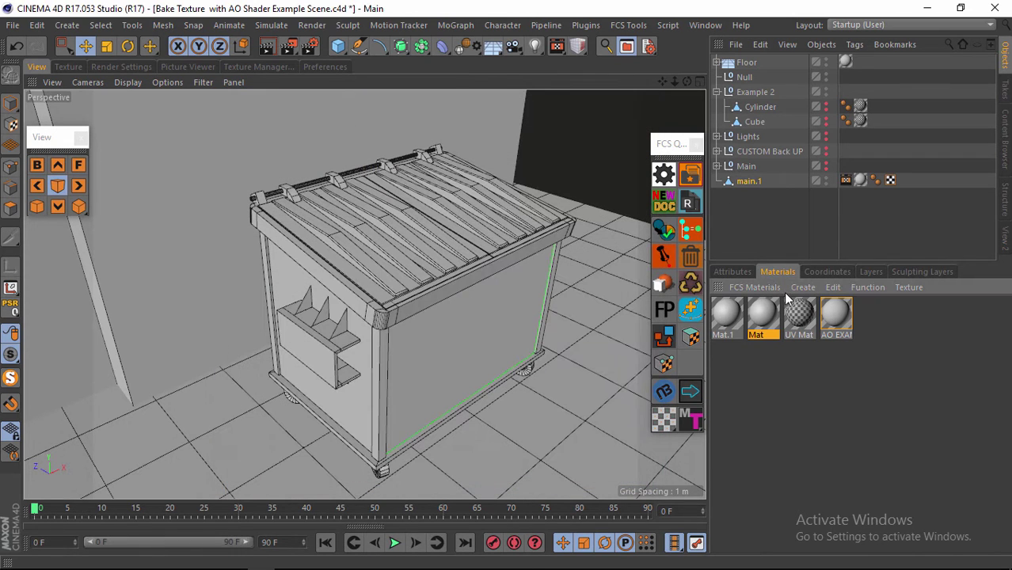
Step: Select Mat and Mat.1 together and enable Diffusion on both
left_click(722, 311, "ctrl")
double_click(722, 310)
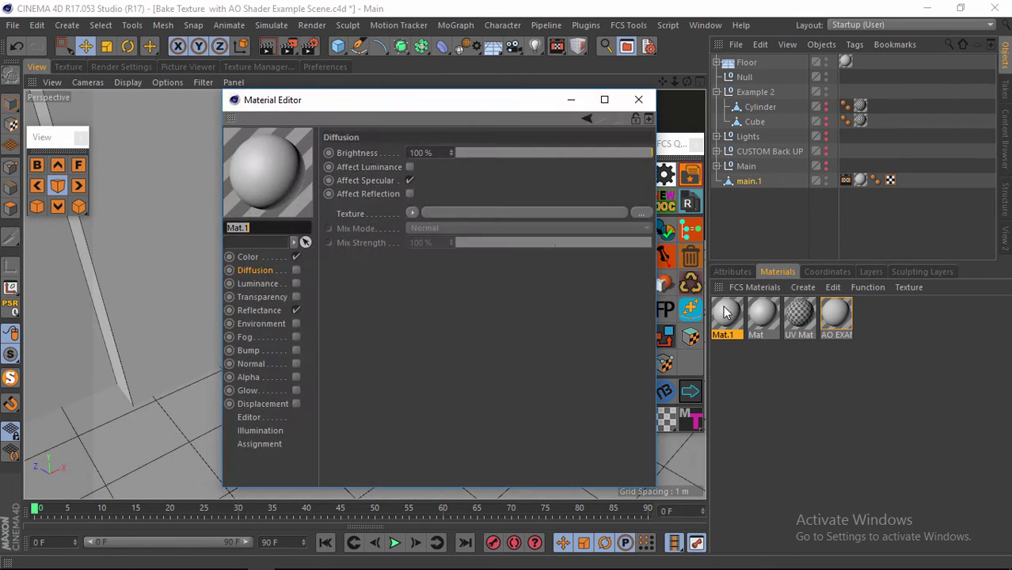
left_click(752, 313, "ctrl")
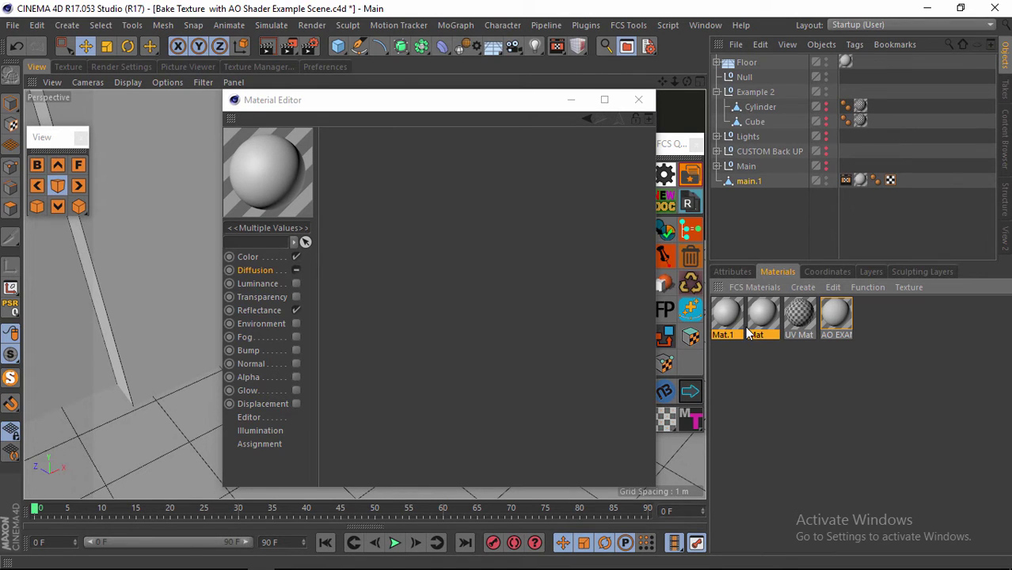
left_click(295, 270)
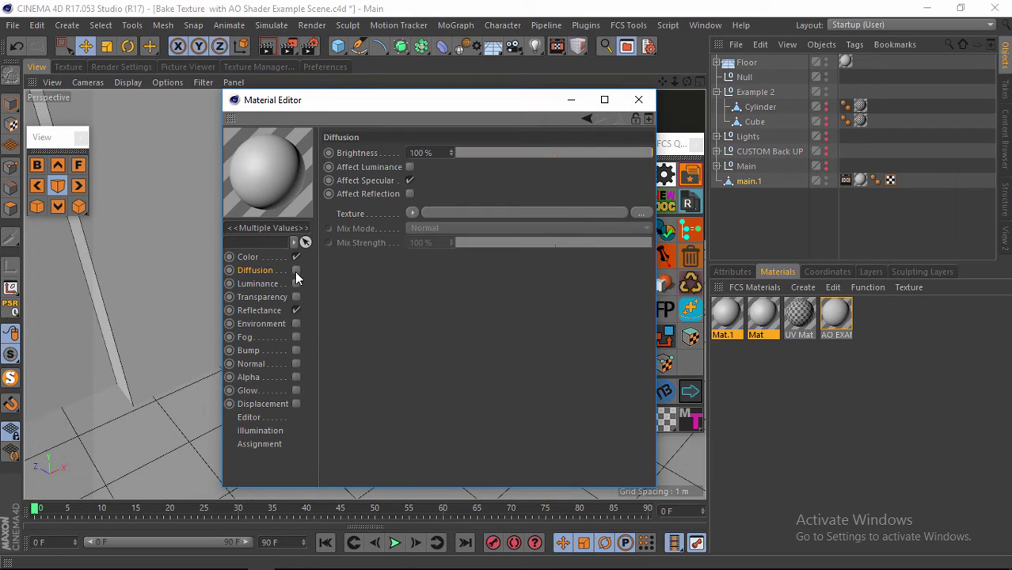
left_click(295, 270)
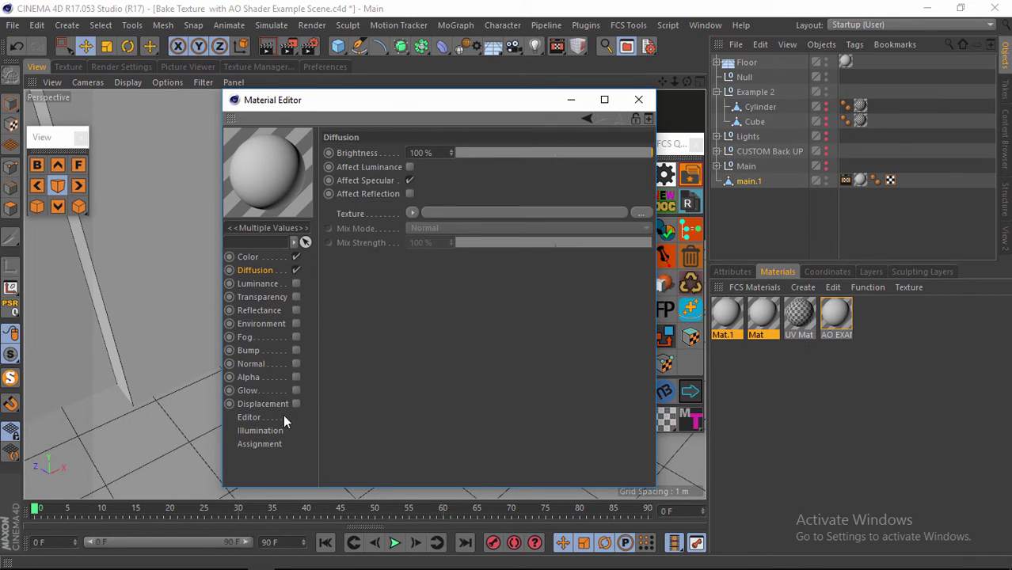
Step: Set both materials' Editor Texture Preview Size to 2048x2048
left_click(246, 417)
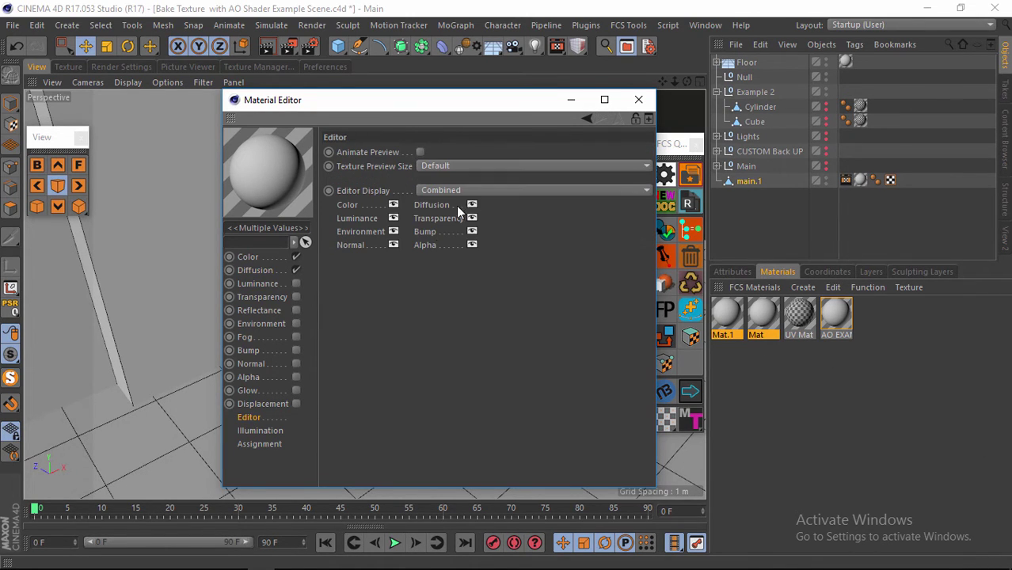
left_click(478, 165)
left_click(526, 285)
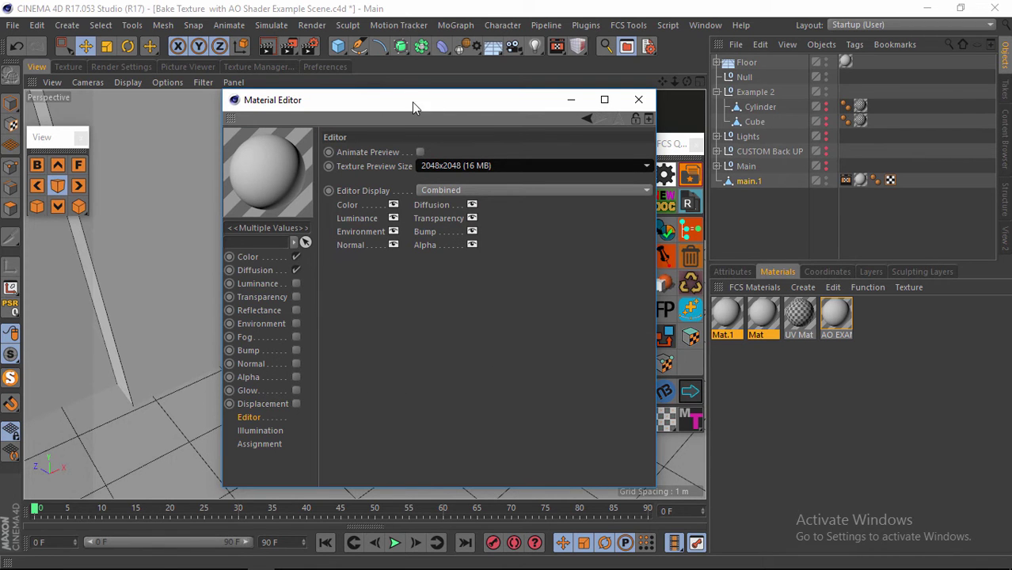
left_click_drag(412, 102, 445, 103)
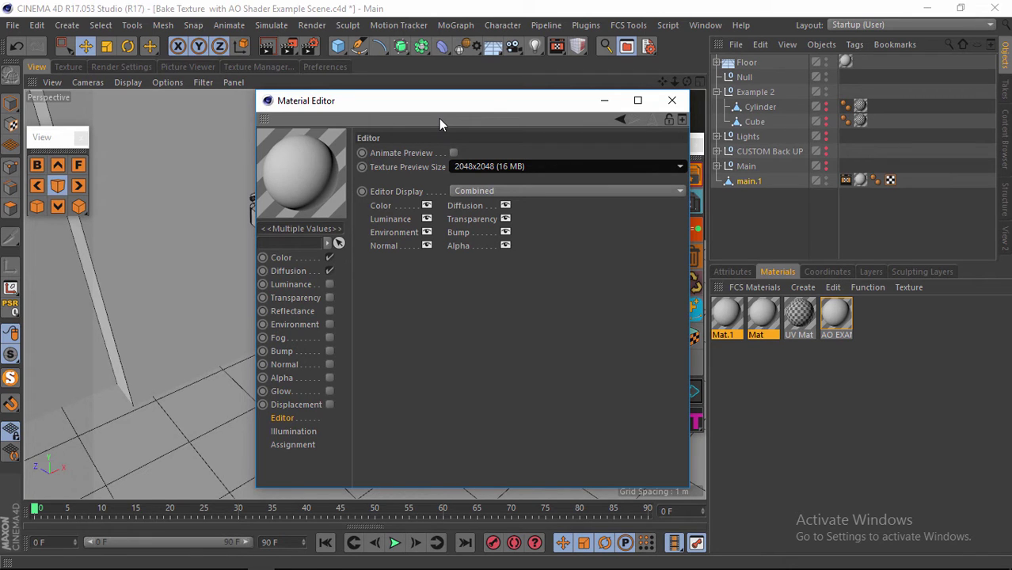
left_click_drag(443, 108, 675, 123)
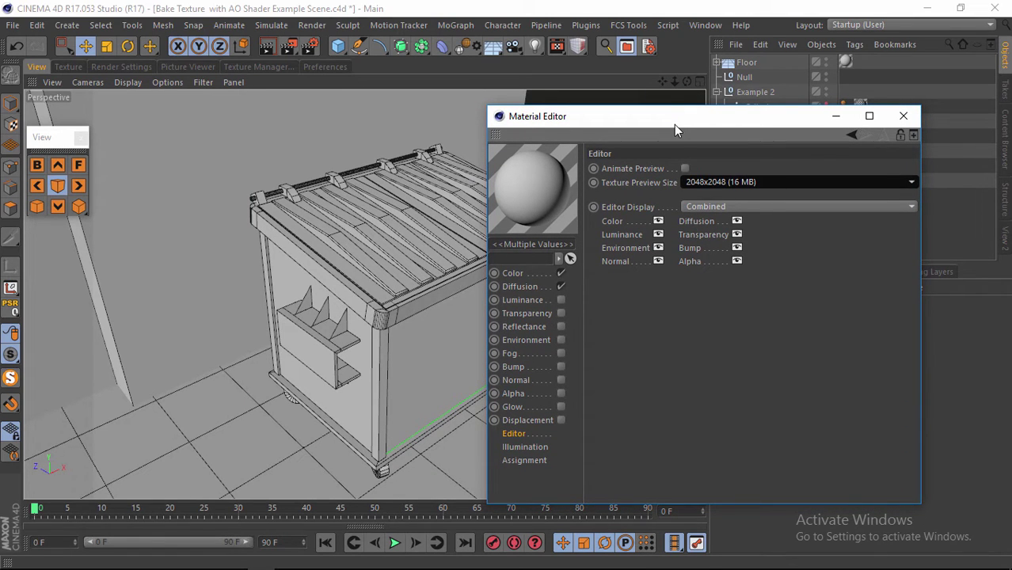
left_click_drag(674, 125, 454, 115)
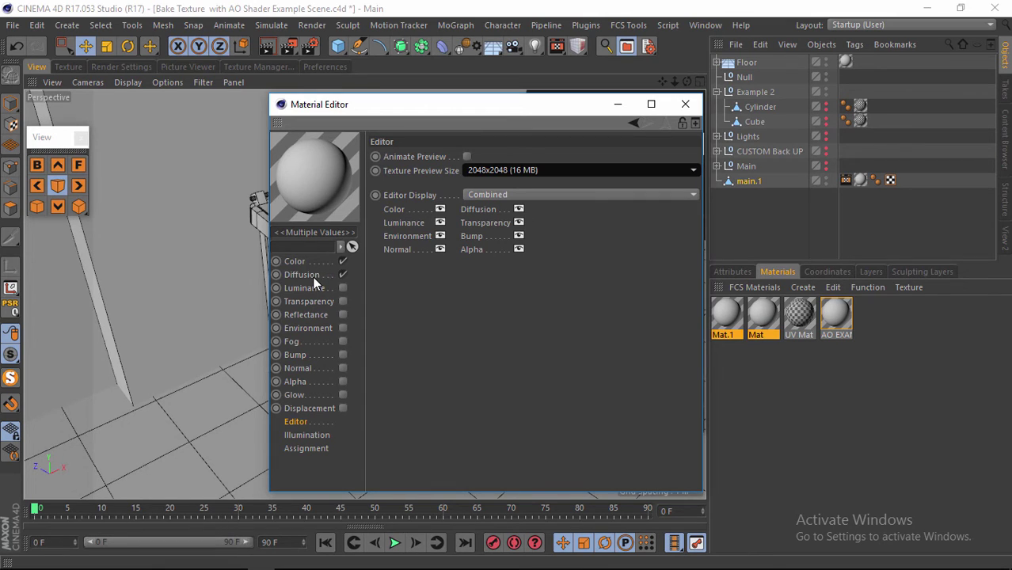
Step: Make Mat's colour a cyan teal with 84% brightness and 40% saturation
left_click(298, 263)
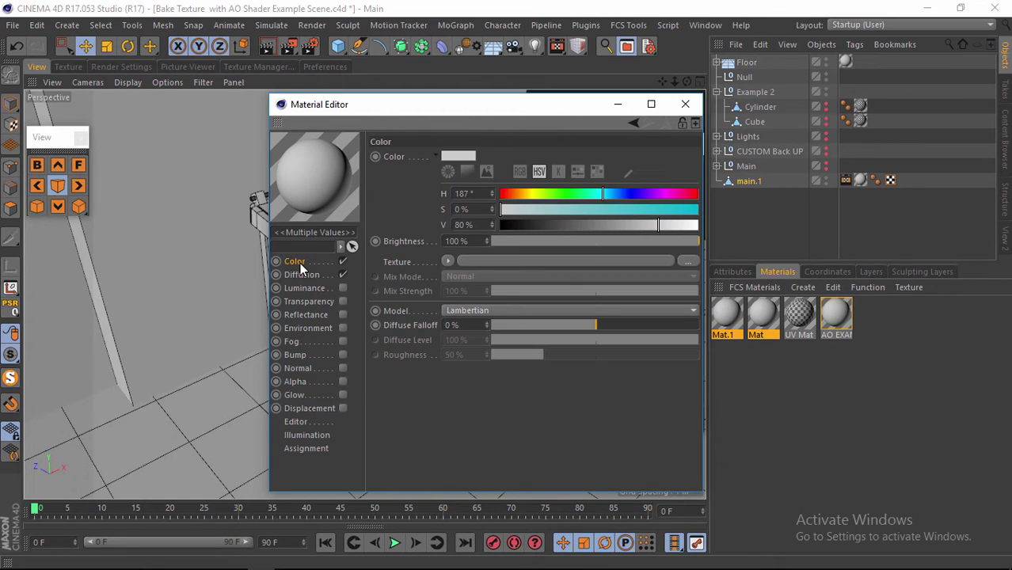
left_click(761, 318)
left_click(761, 318)
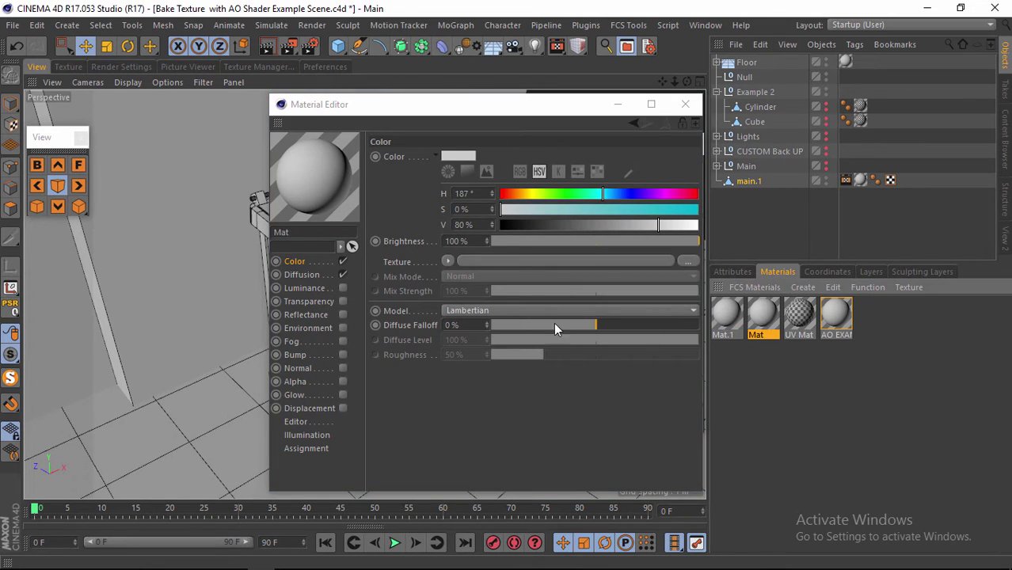
left_click(591, 195)
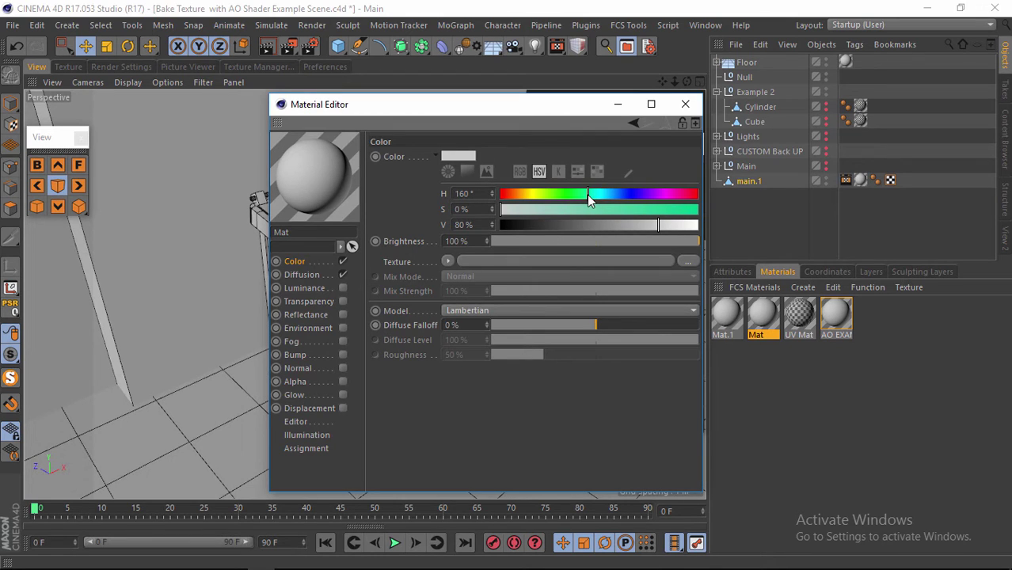
left_click_drag(593, 209, 587, 210)
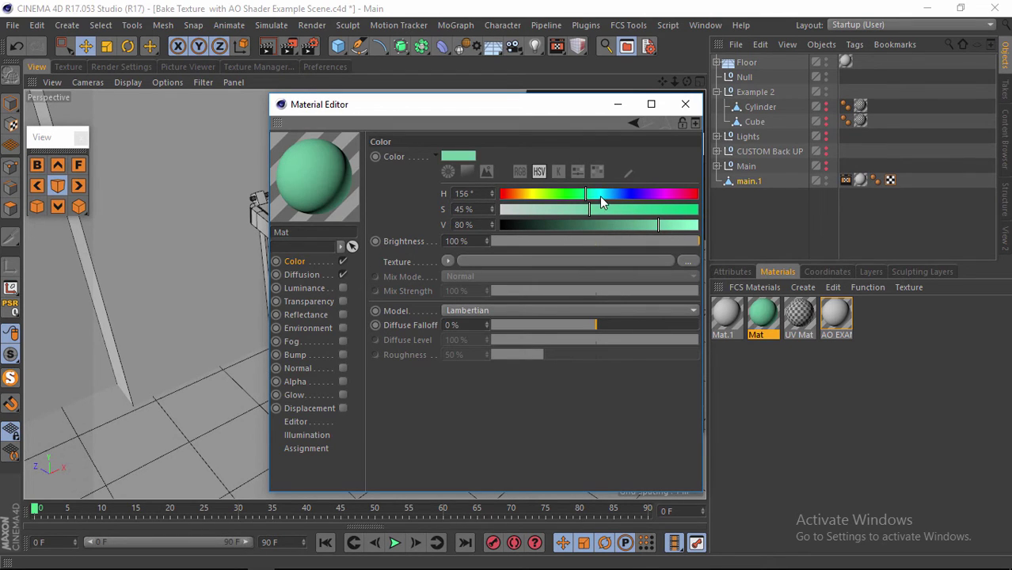
left_click(599, 195)
left_click_drag(657, 230, 668, 230)
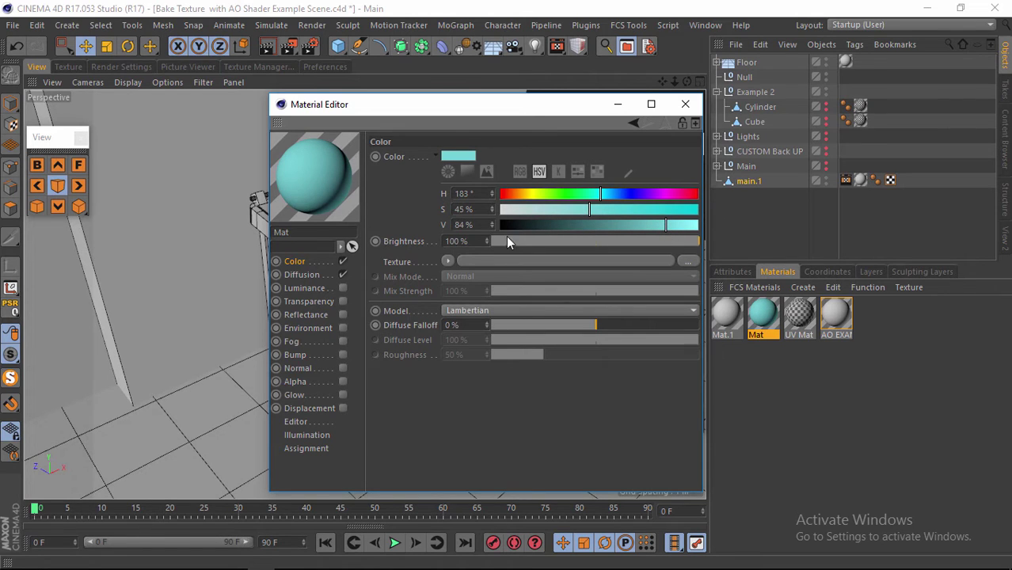
left_click_drag(587, 209, 580, 211)
Step: Give Mat.1 a green colour, hue 86° and saturation 51%, and close the Material Editor
left_click(728, 310)
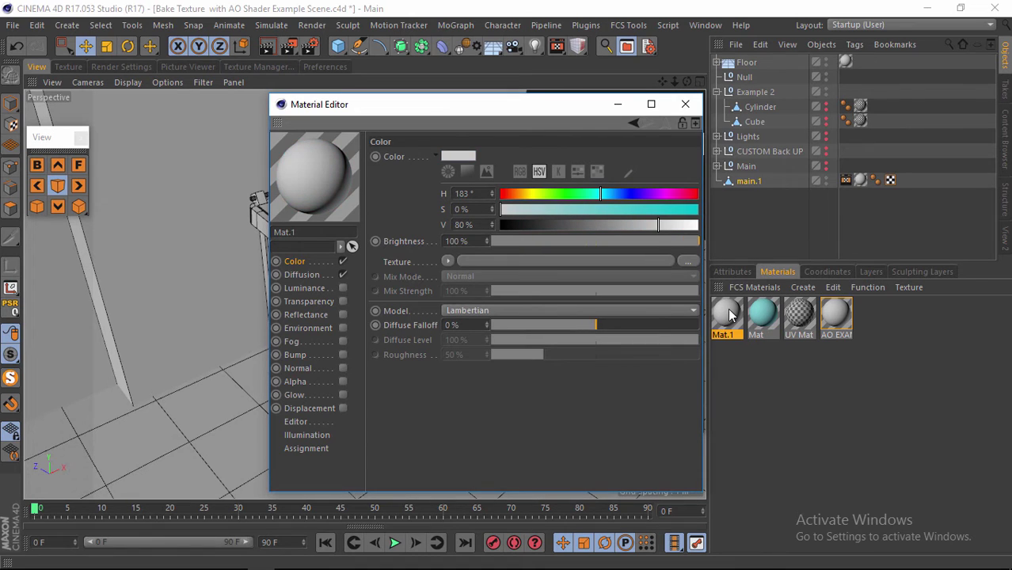
mouse_move(583, 195)
left_mouse_down()
mouse_move(539, 190)
mouse_move(550, 198)
left_mouse_up()
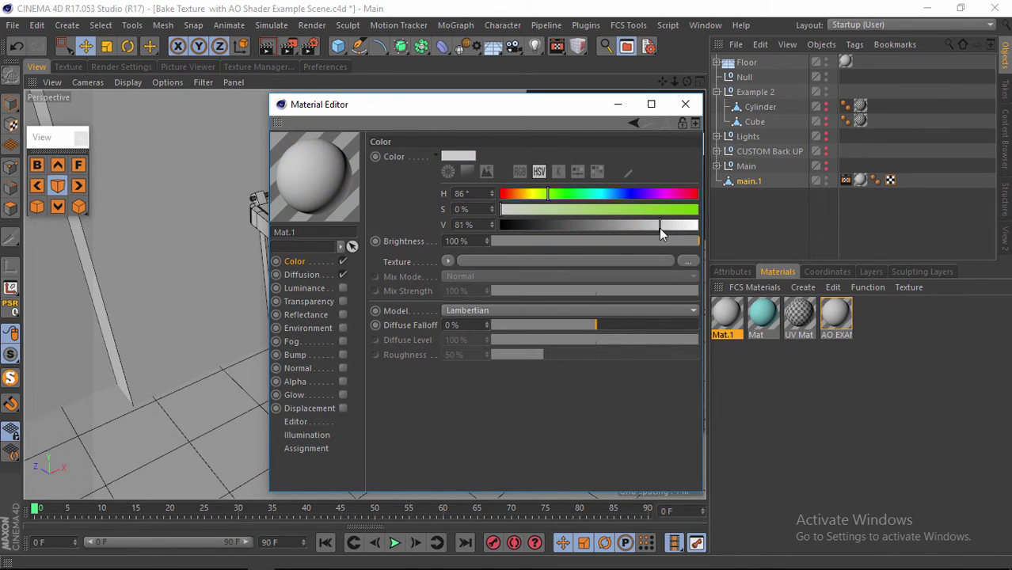
left_click_drag(627, 209, 601, 210)
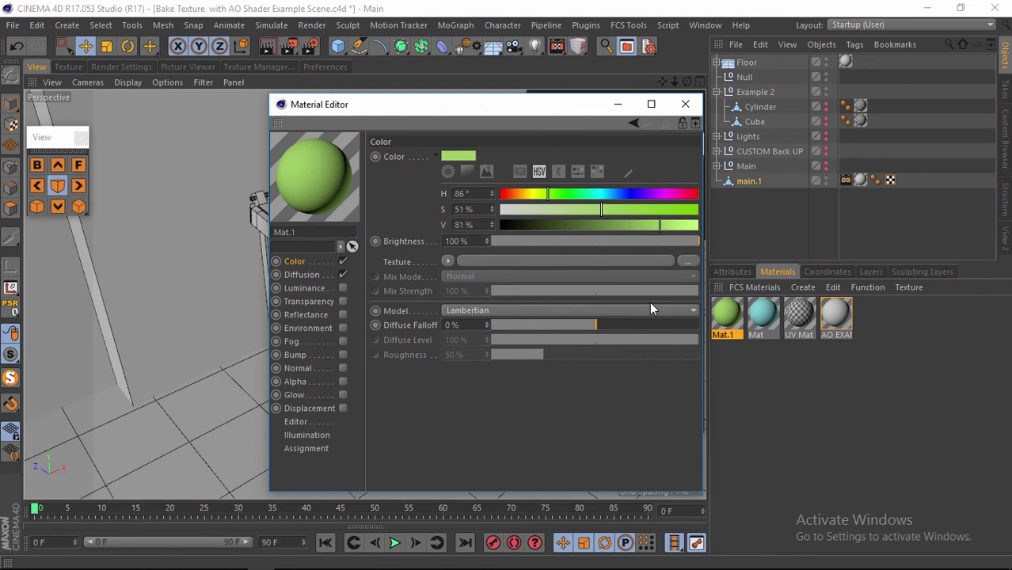
left_click(685, 104)
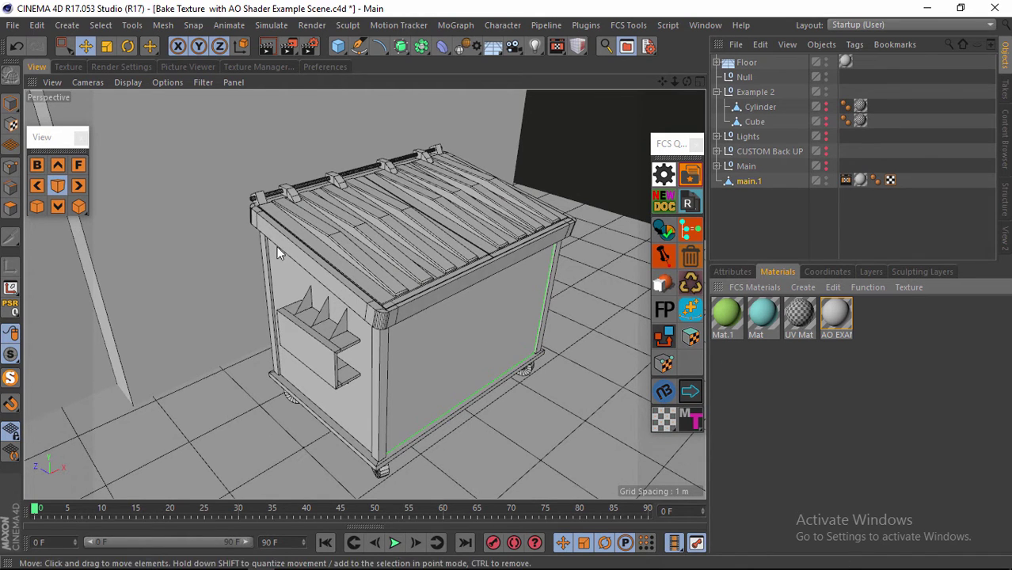
Step: Apply teal Mat to the whole dumpster and green Mat.1 to its front side panel
left_click(11, 109)
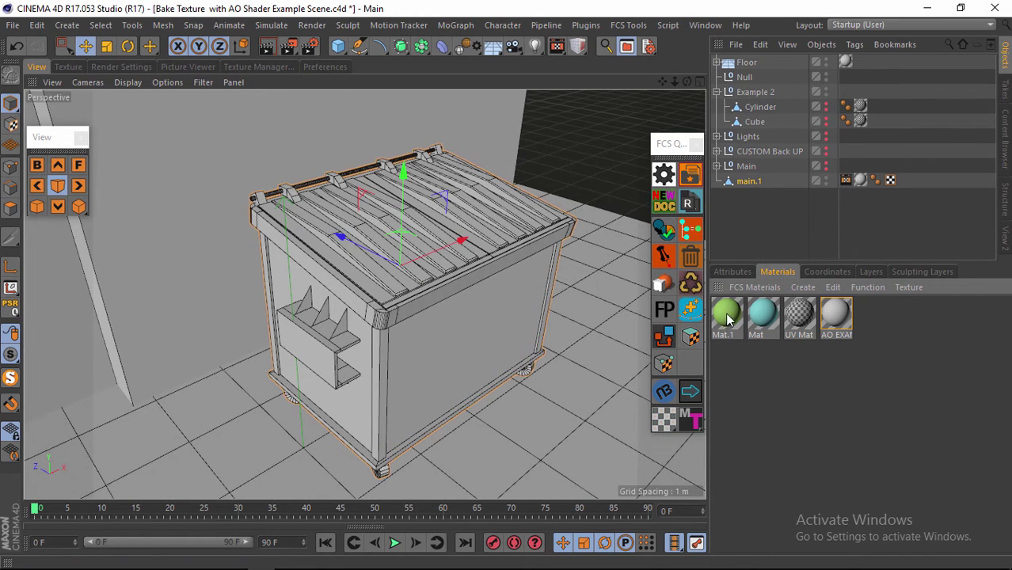
left_click_drag(768, 317, 860, 181)
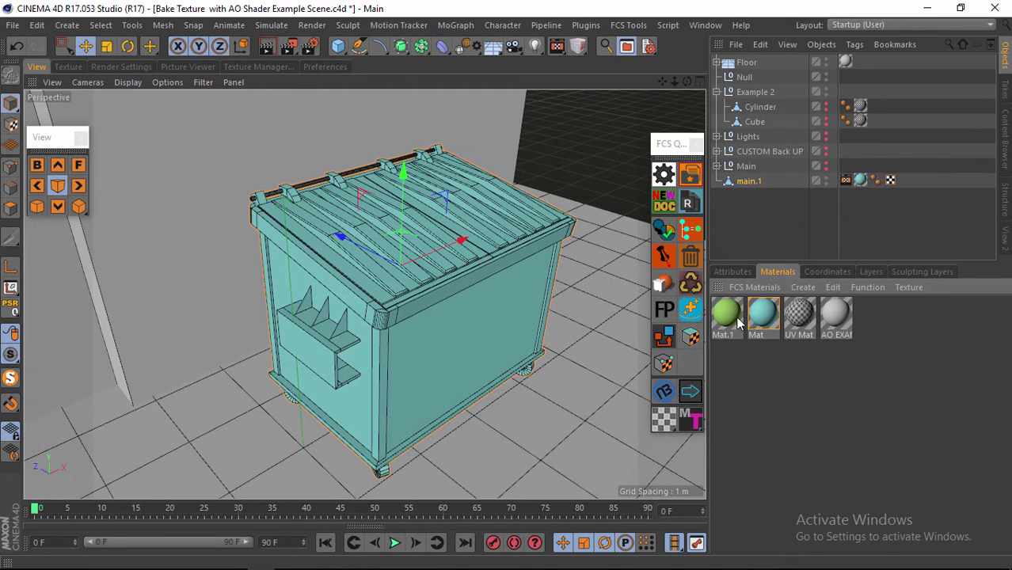
left_click(10, 207)
left_click(484, 363)
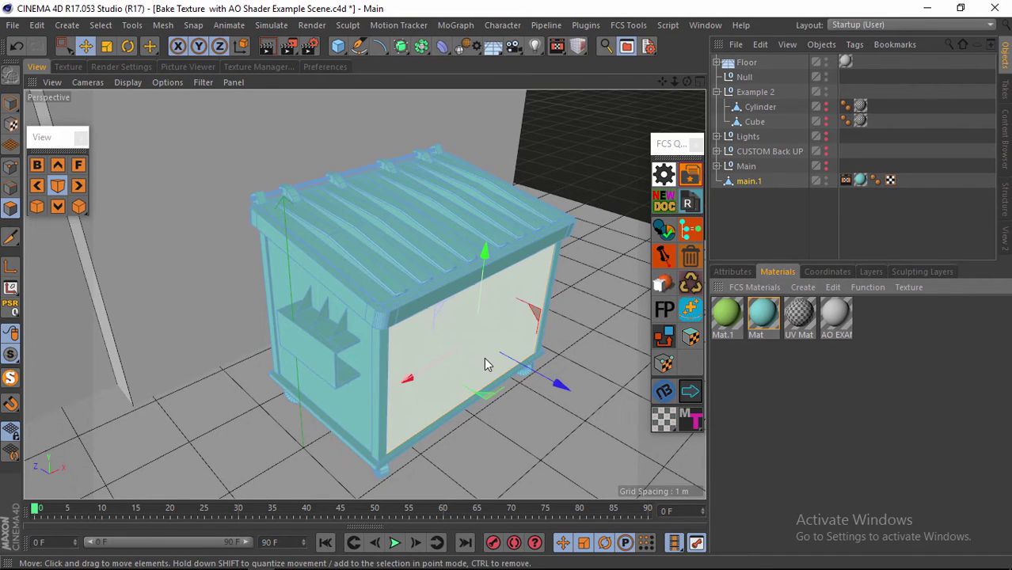
left_click_drag(725, 315, 530, 272)
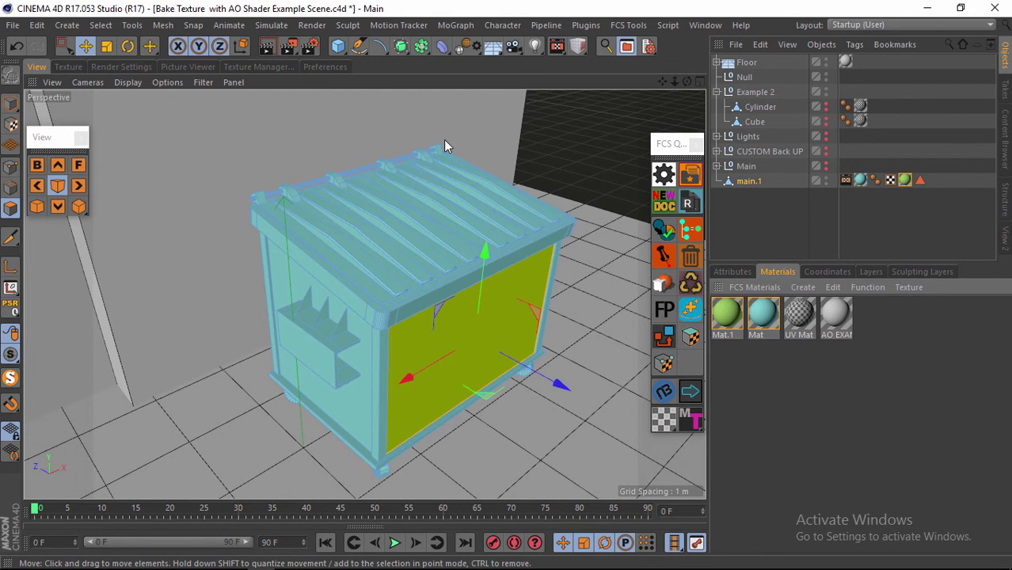
Step: Return to Model mode and do a quick Ctrl+R test render of the new materials
left_click(11, 103)
scroll(336, 265, "down", 3)
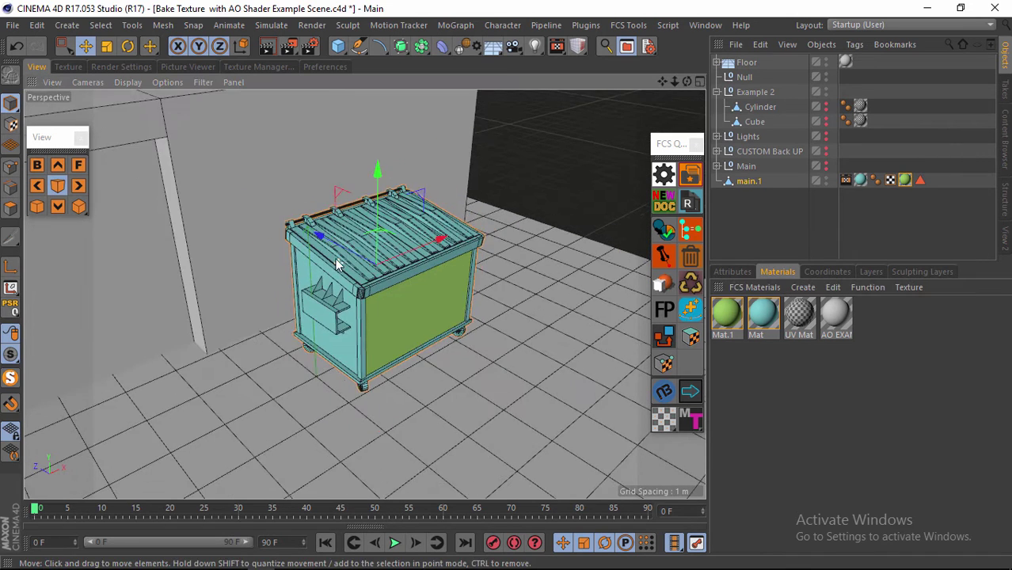
scroll(336, 266, "up", 3)
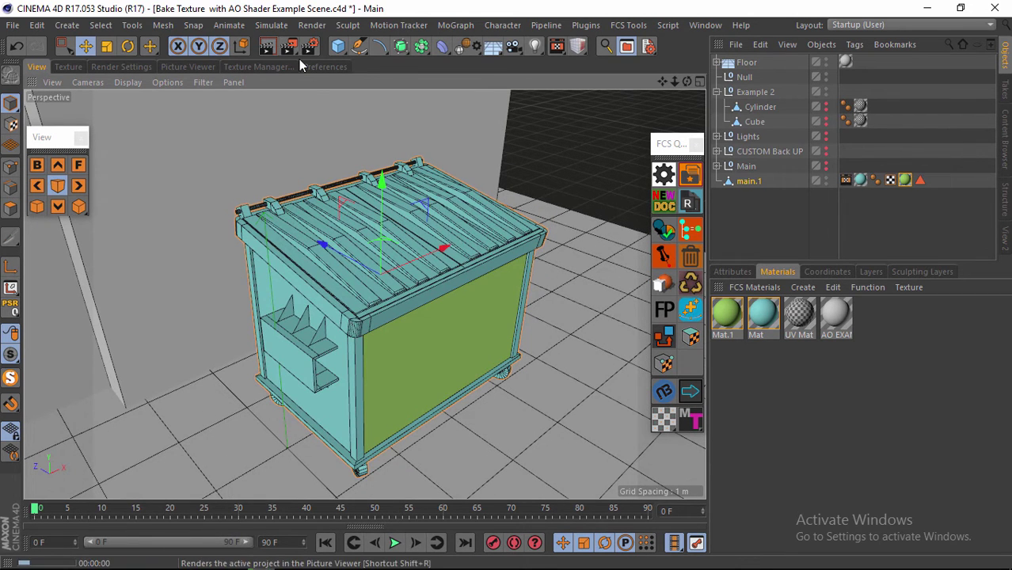
key("ctrl+r")
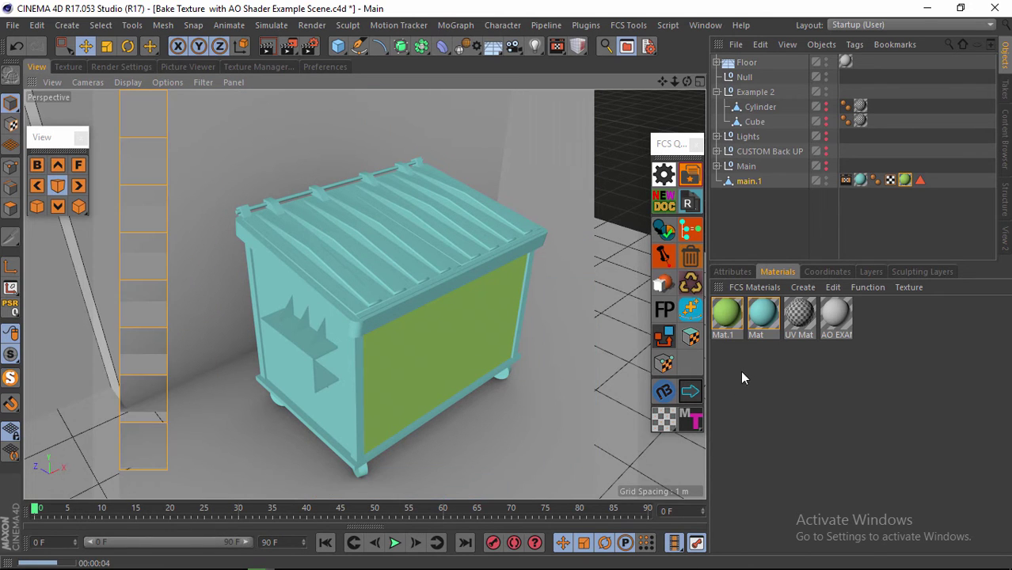
left_click(776, 351)
left_click(724, 314)
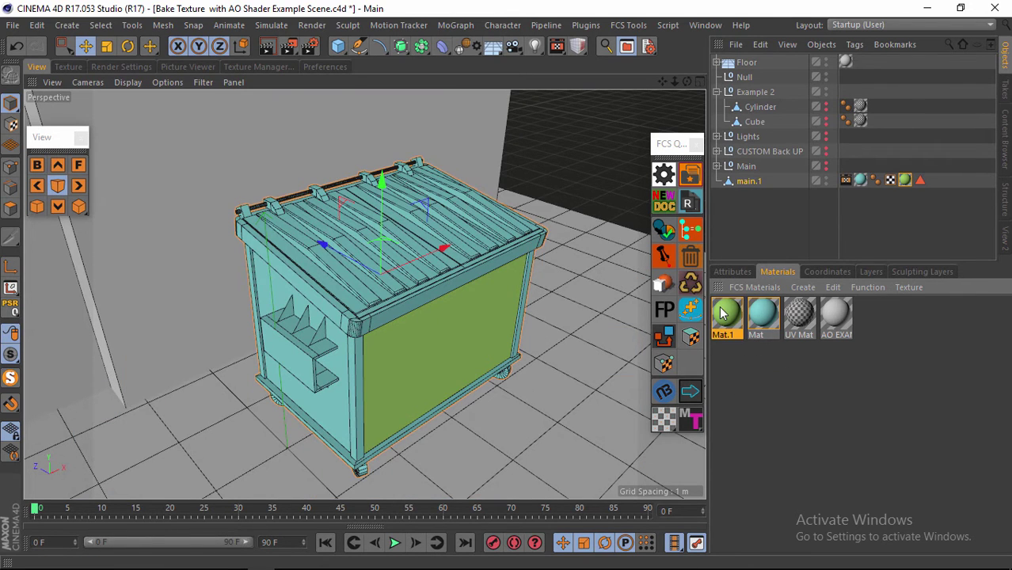
Step: Load an Ambient Occlusion shader into the Diffusion texture of both Mat.1 and Mat
double_click(721, 313)
left_click(761, 314, "shift")
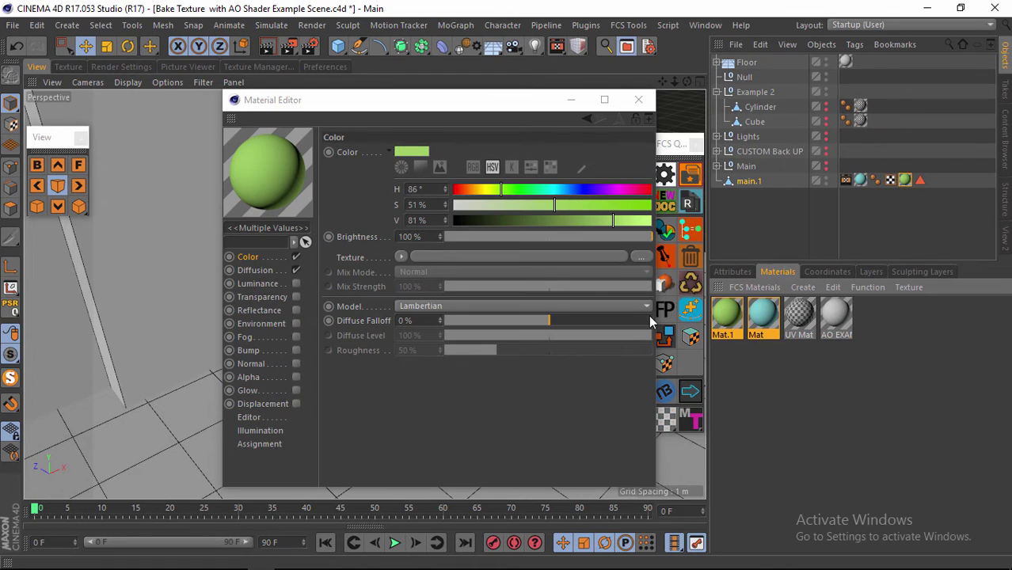
left_click(256, 270)
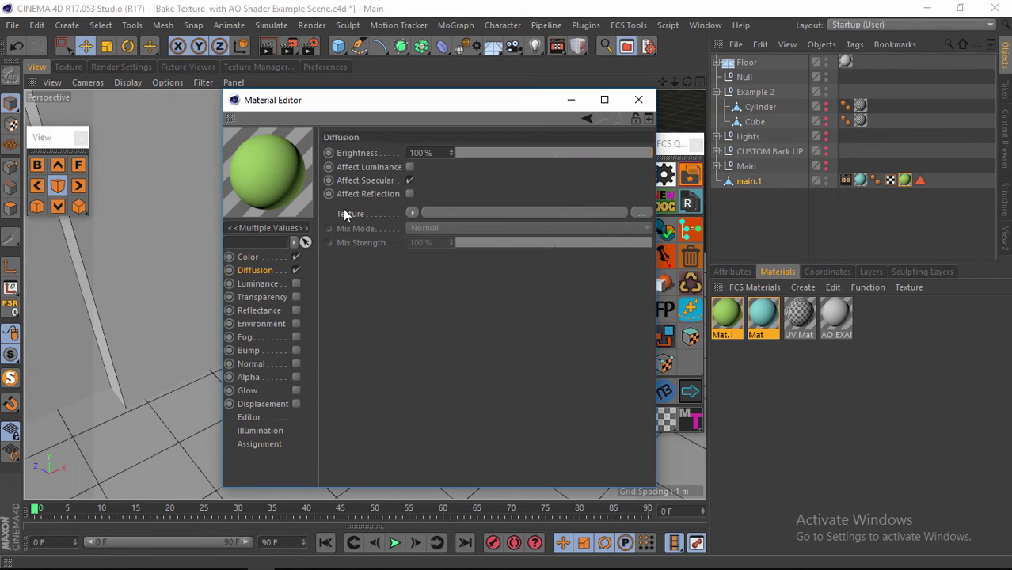
left_click(412, 213)
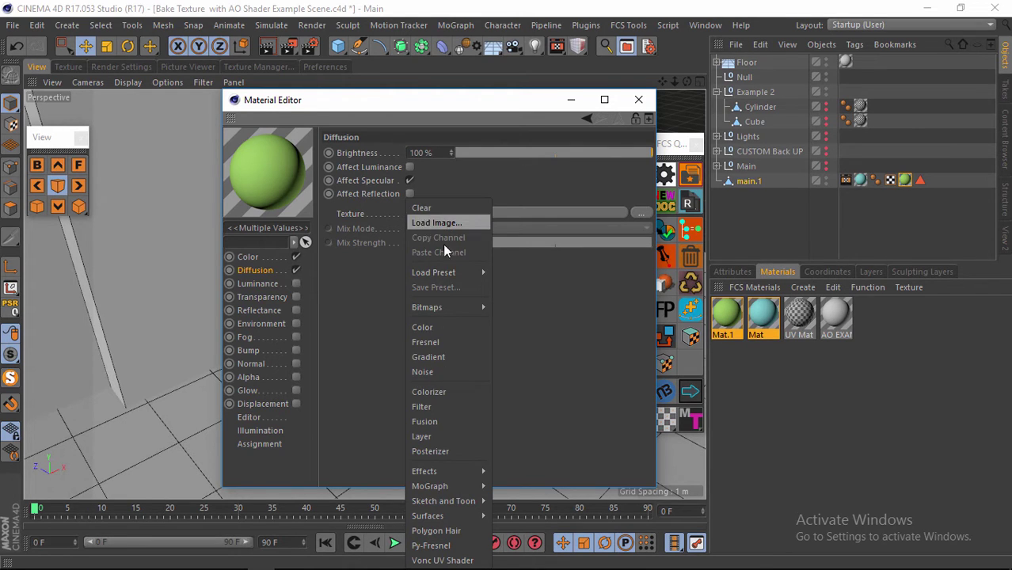
mouse_move(440, 473)
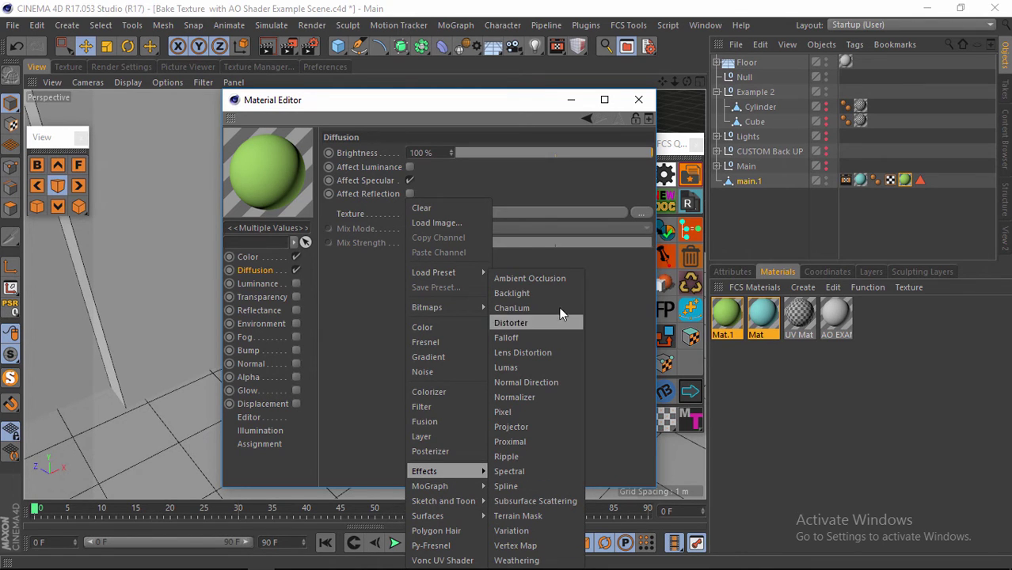
left_click(529, 279)
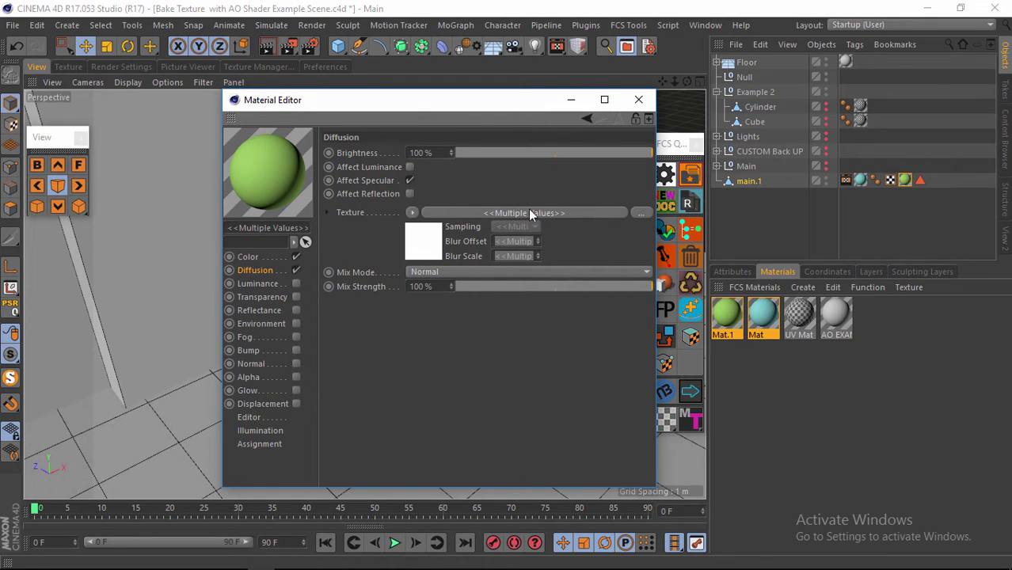
left_click(577, 215)
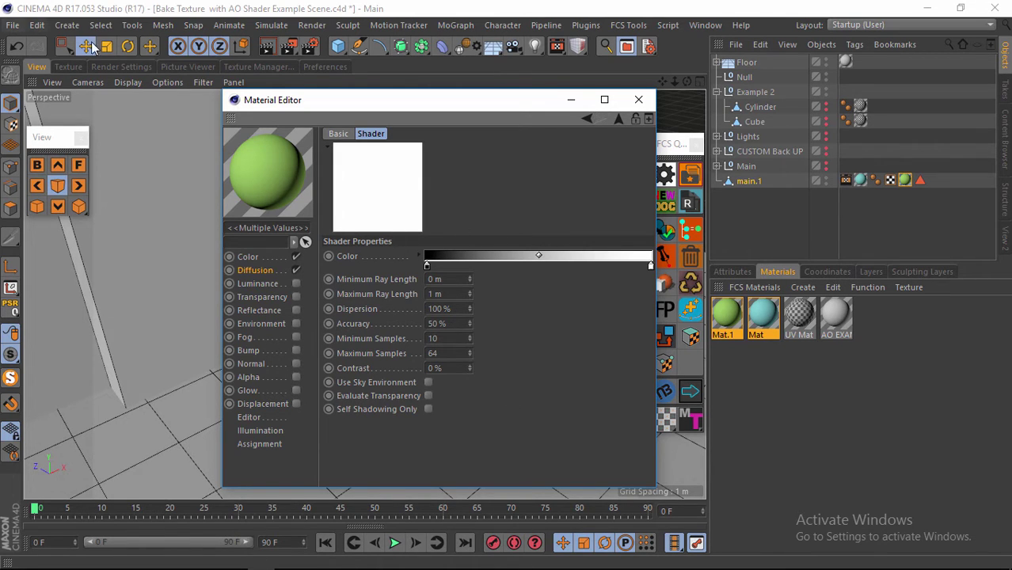
left_click(107, 66)
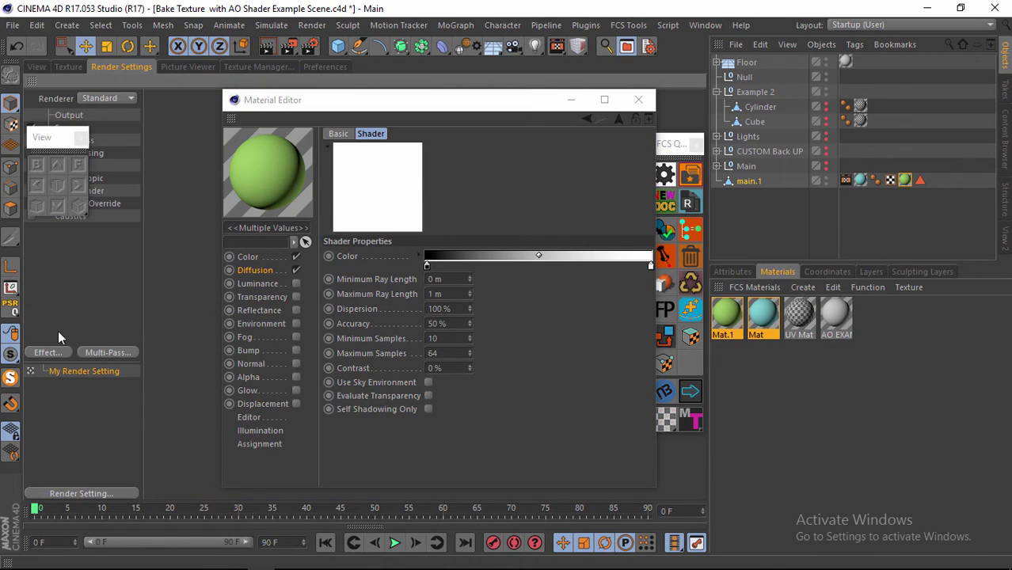
Step: Add an Ambient Occlusion effect in Render Settings
left_click(49, 352)
left_click(129, 230)
mouse_move(297, 100)
left_mouse_down()
mouse_move(482, 57)
mouse_move(492, 24)
mouse_move(380, 80)
mouse_move(287, 85)
left_mouse_up()
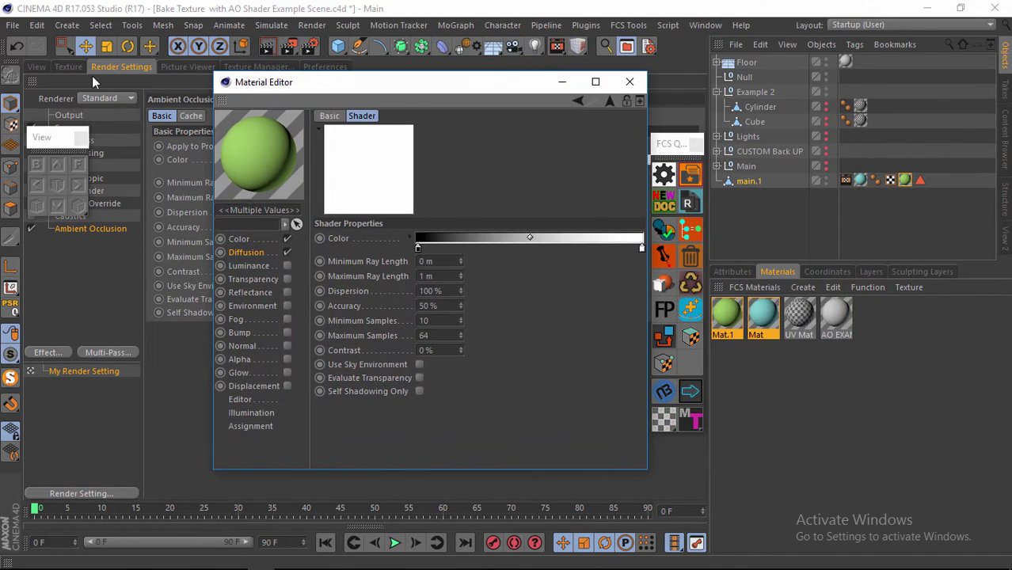
left_click(36, 68)
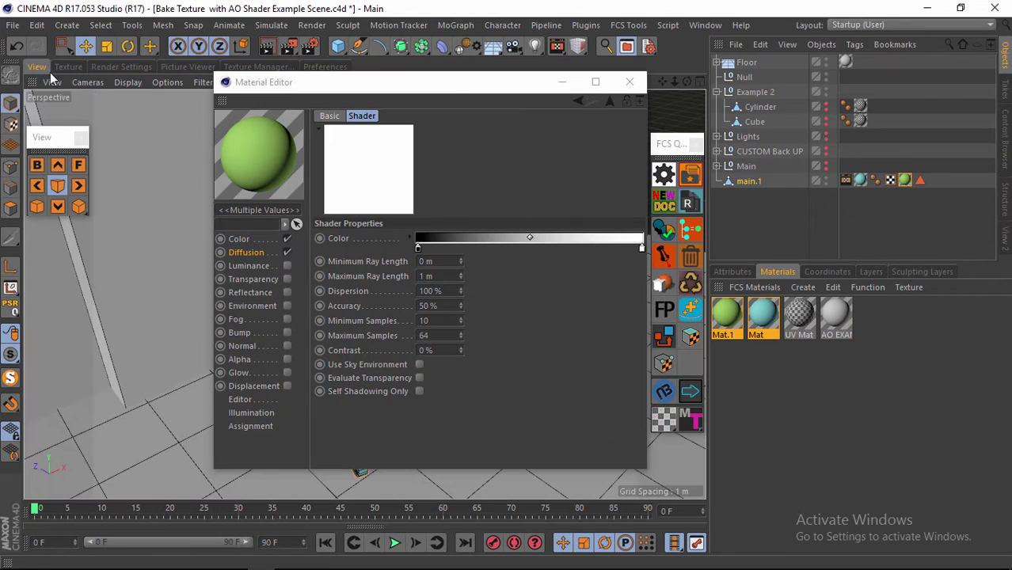
Step: Disable and delete the Ambient Occlusion render effect, then move the Material Editor aside
left_click(122, 67)
left_click(33, 228)
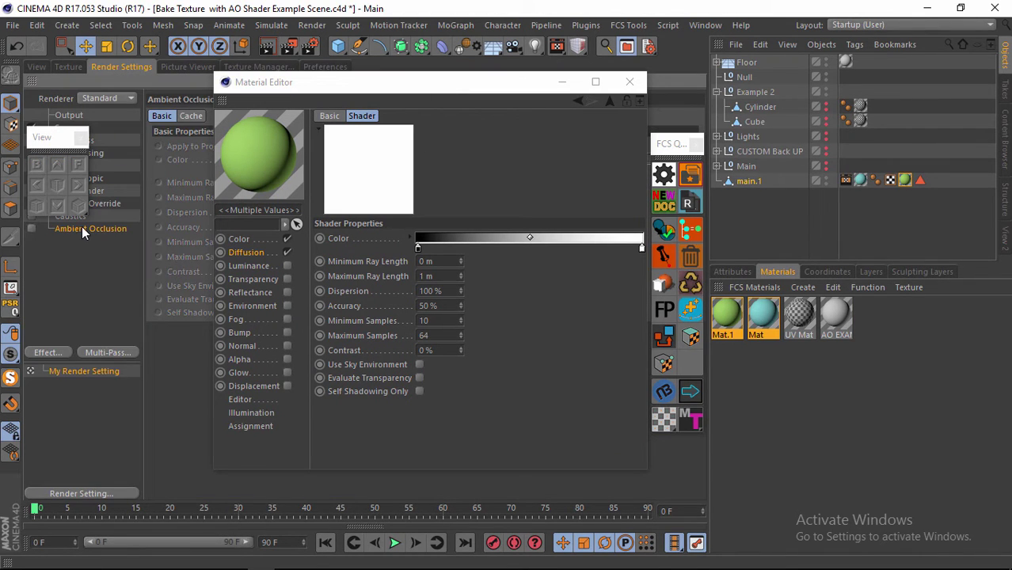
key("Delete")
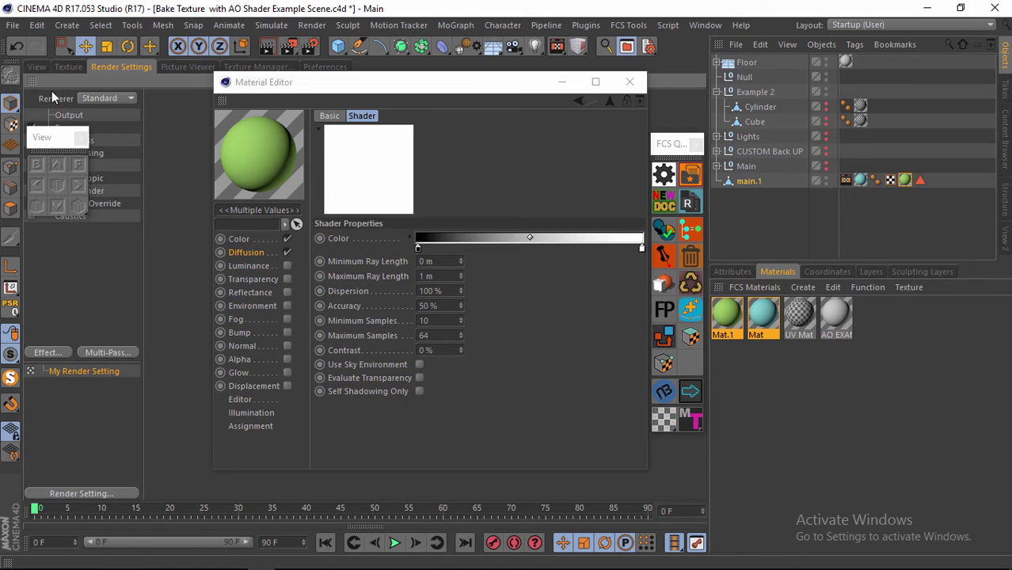
left_click(37, 67)
left_click_drag(316, 81, 500, 79)
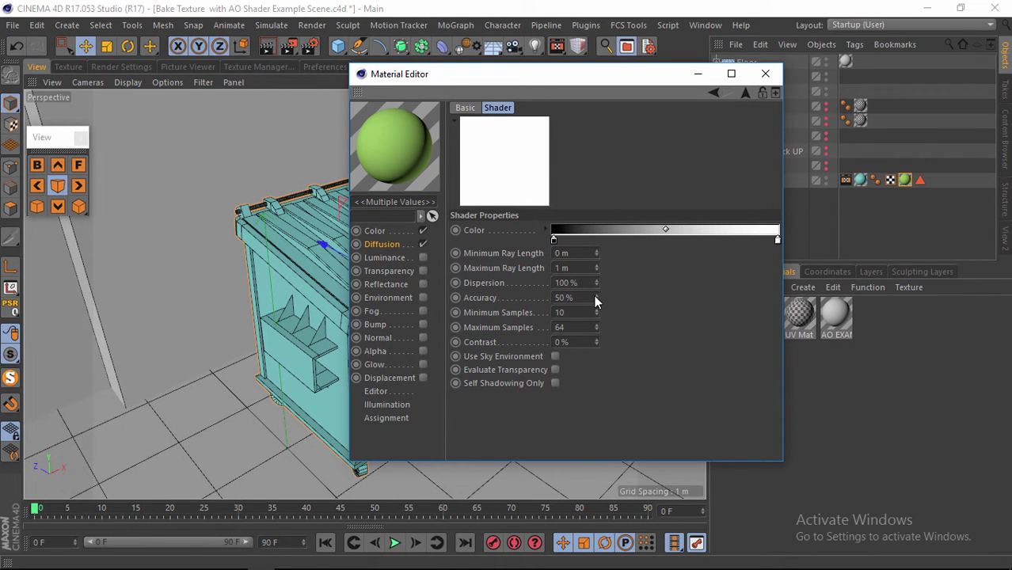
Step: Set the occlusion shader to Accuracy 100%, Minimum and Maximum Samples 128, and Contrast 1%
left_click_drag(596, 297, 596, 285)
left_click(562, 312)
type("128")
key("Return")
left_click(567, 328)
type("128")
key("Return")
left_click(595, 339)
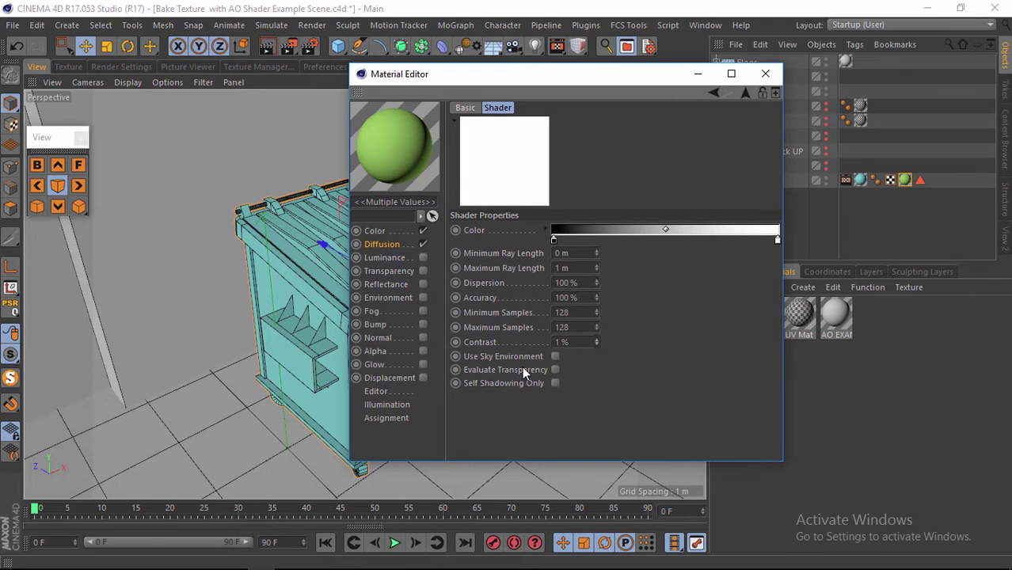
Step: Turn on Evaluate Transparency for the ambient occlusion shader
scroll(218, 269, "down", 5)
scroll(170, 269, "up", 3)
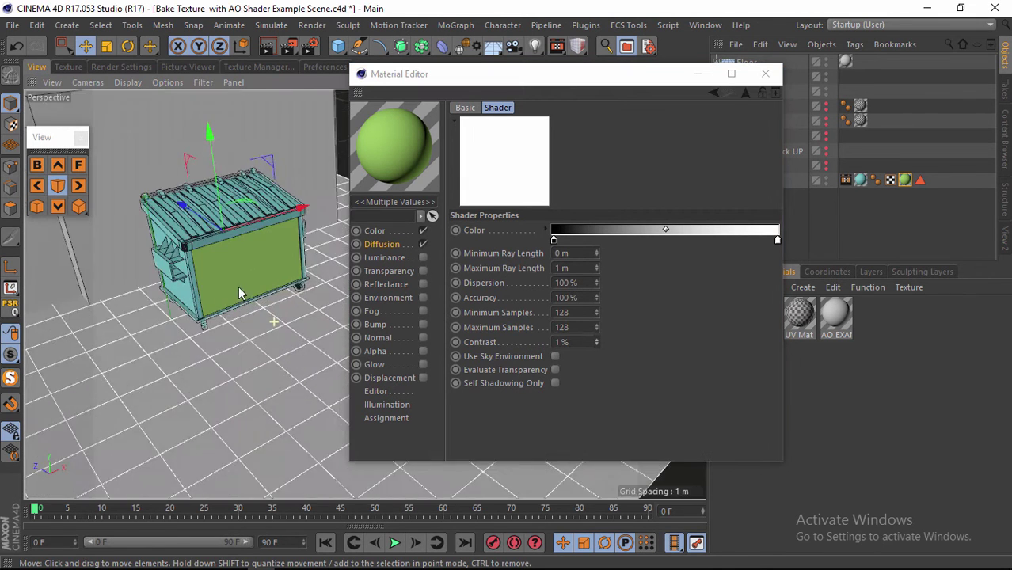
scroll(238, 286, "up", 5)
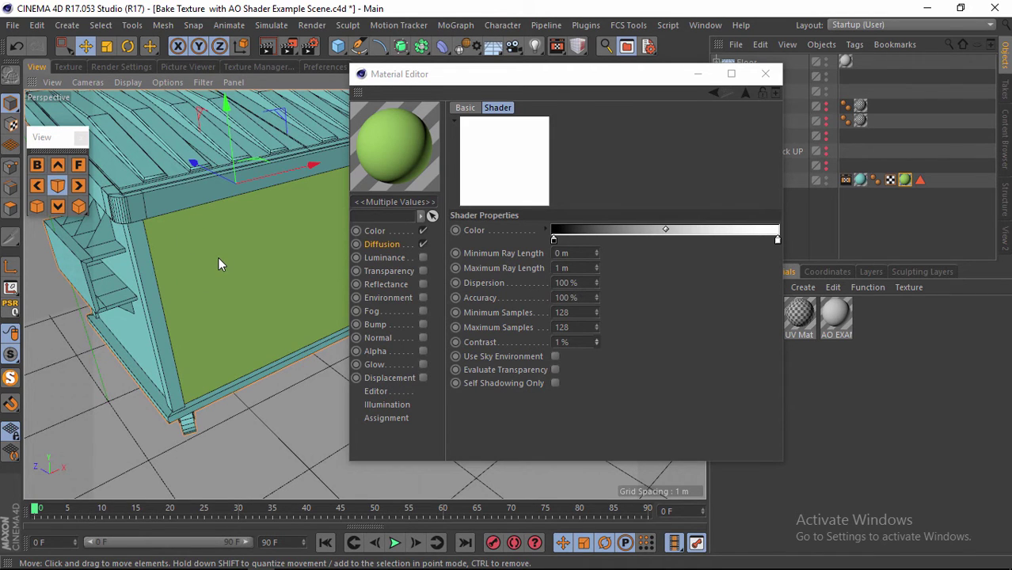
left_click(555, 369)
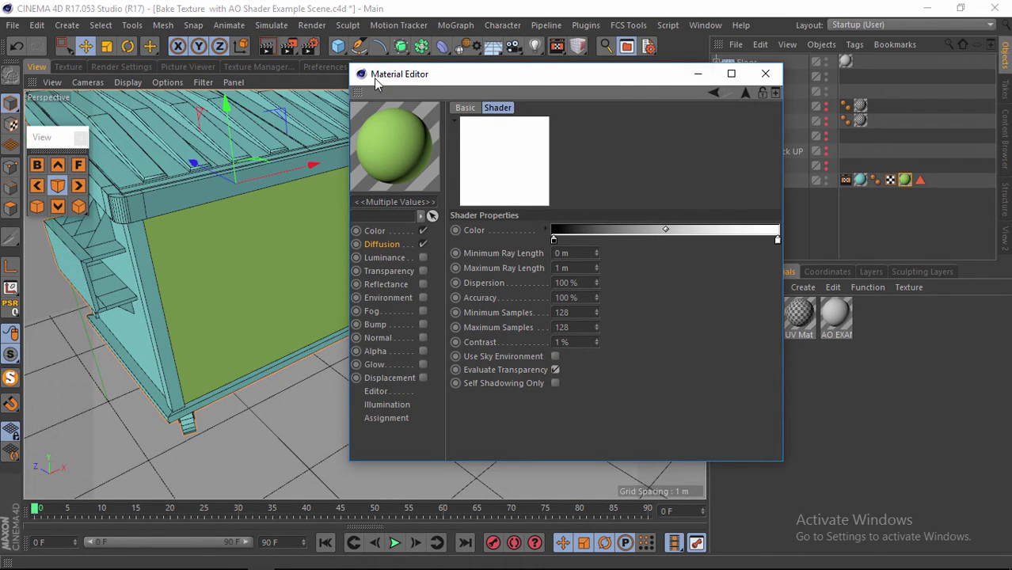
Step: Close the viewport menu and move the Material Editor aside to see the model
left_click(168, 81)
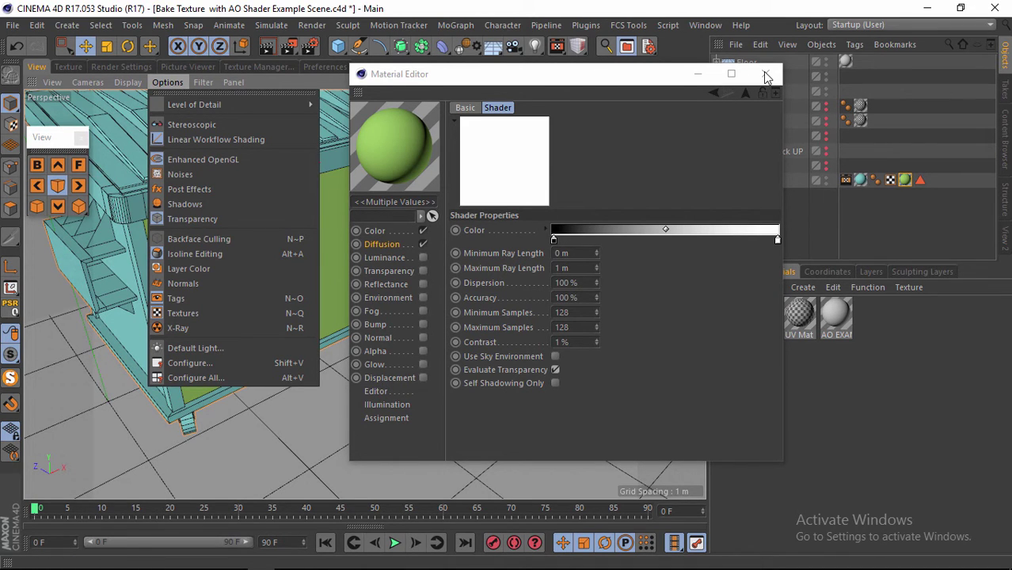
left_click(614, 79)
left_click_drag(567, 80, 481, 115)
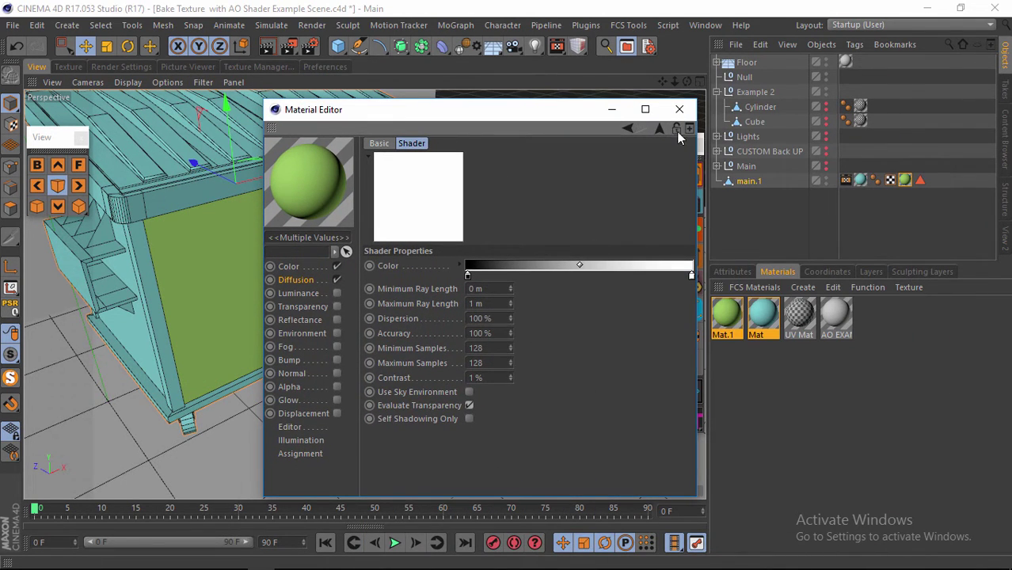
Step: Close the Material Editor, preview-render the dumpster, then clear it and select main.1's Bake Texture tag
left_click(680, 110)
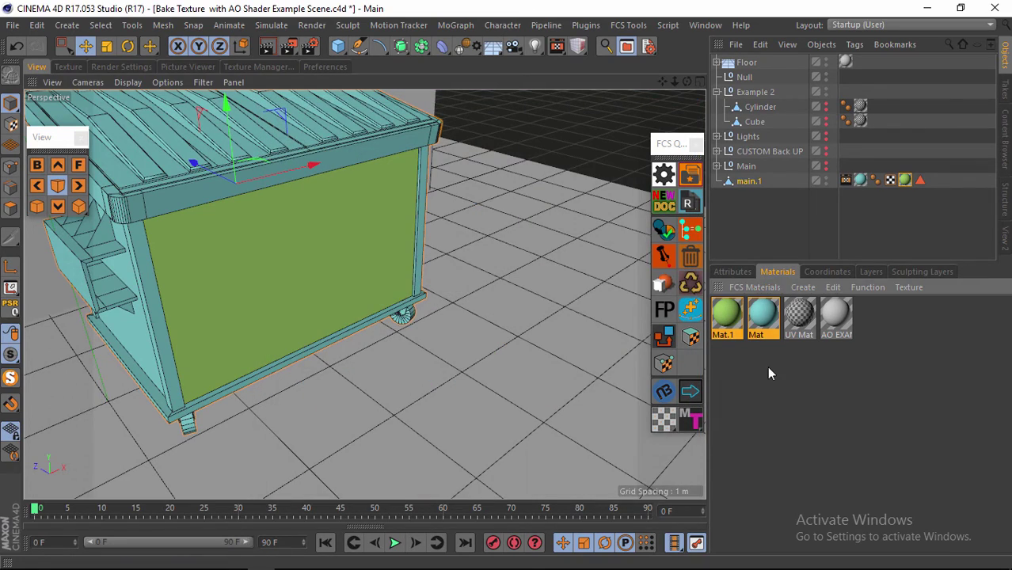
scroll(308, 265, "down", 5)
scroll(299, 222, "up", 5)
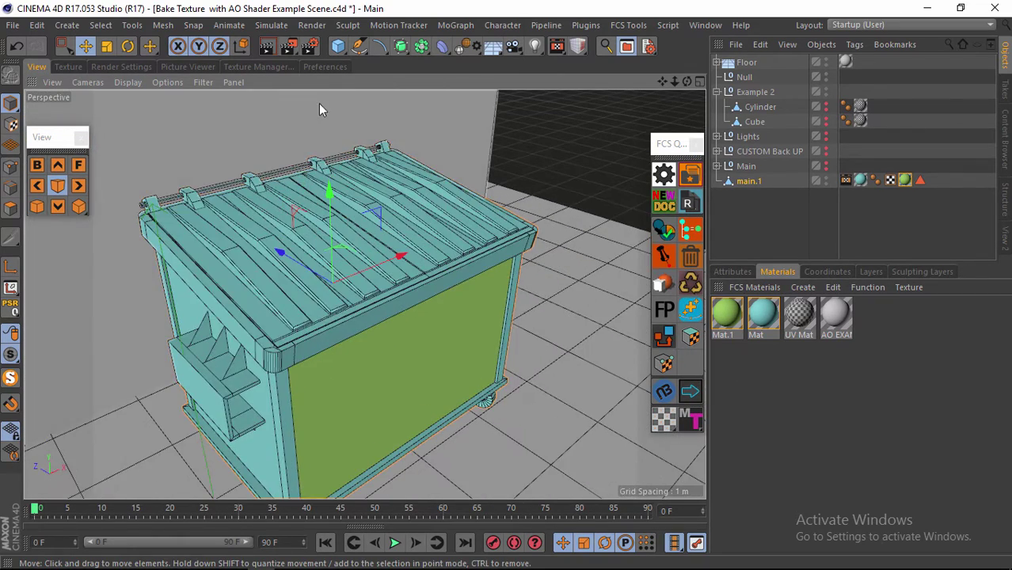
scroll(318, 103, "down", 2)
left_click(266, 48)
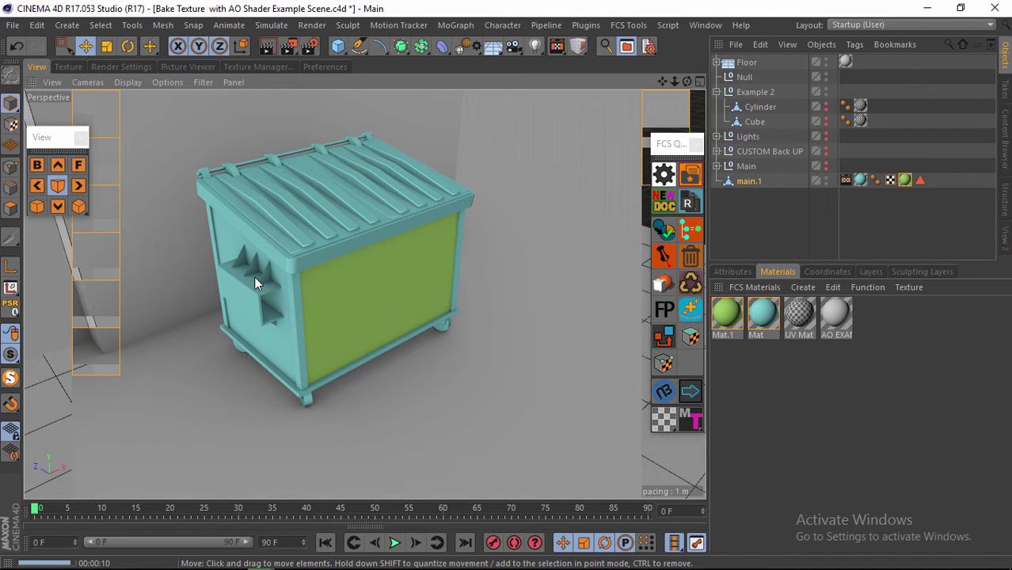
left_click(763, 227)
left_click(845, 182)
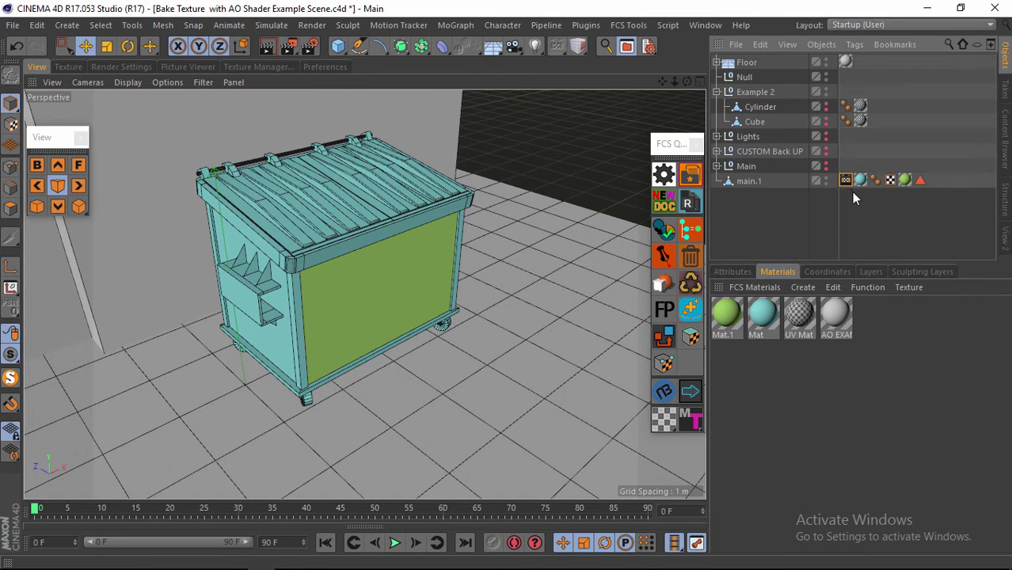
Step: Delete the old Bake Texture tag and select the main.1 dumpster object
key("Delete")
left_click(746, 182)
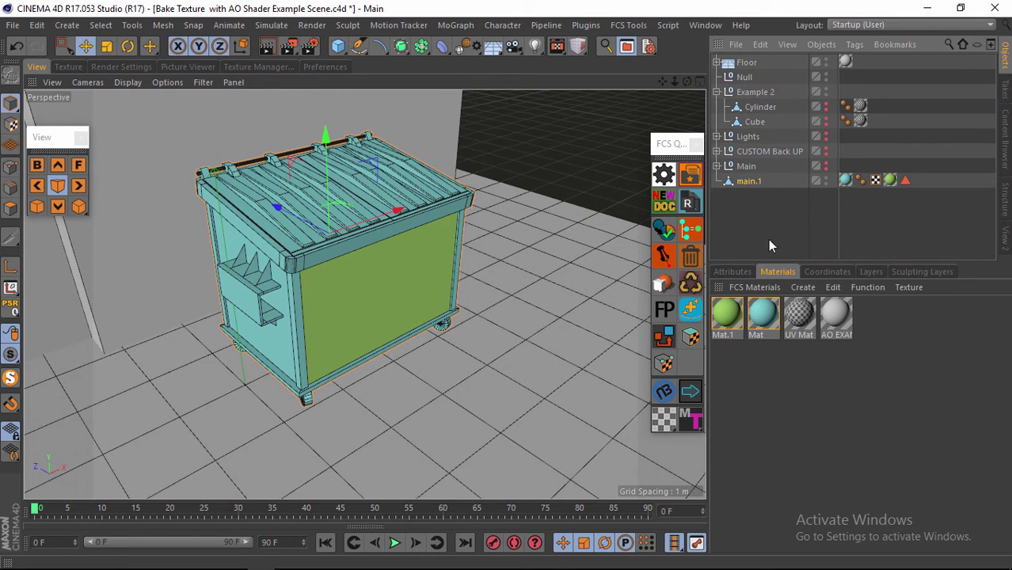
left_click(818, 46)
left_click(557, 46)
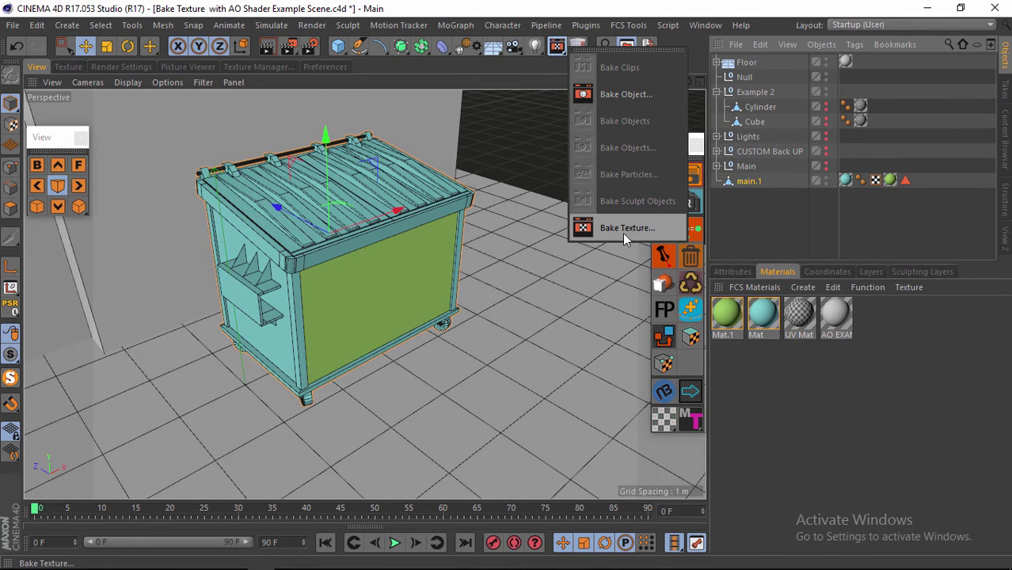
Step: Add a new Bake Texture tag to main.1 via CINEMA 4D Tags and show its Tag settings
right_click(743, 180)
mouse_move(781, 19)
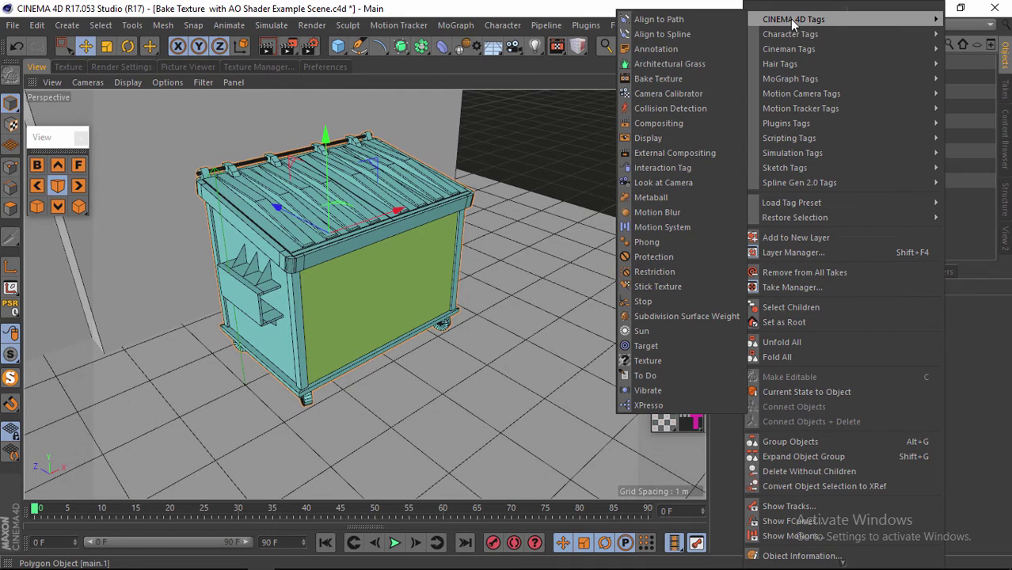
left_click(654, 80)
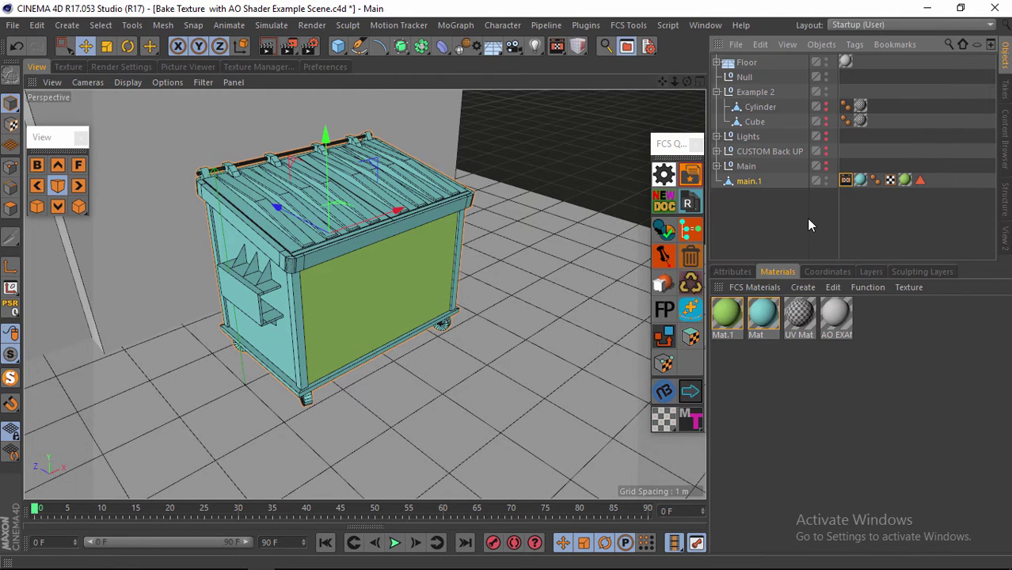
left_click(730, 273)
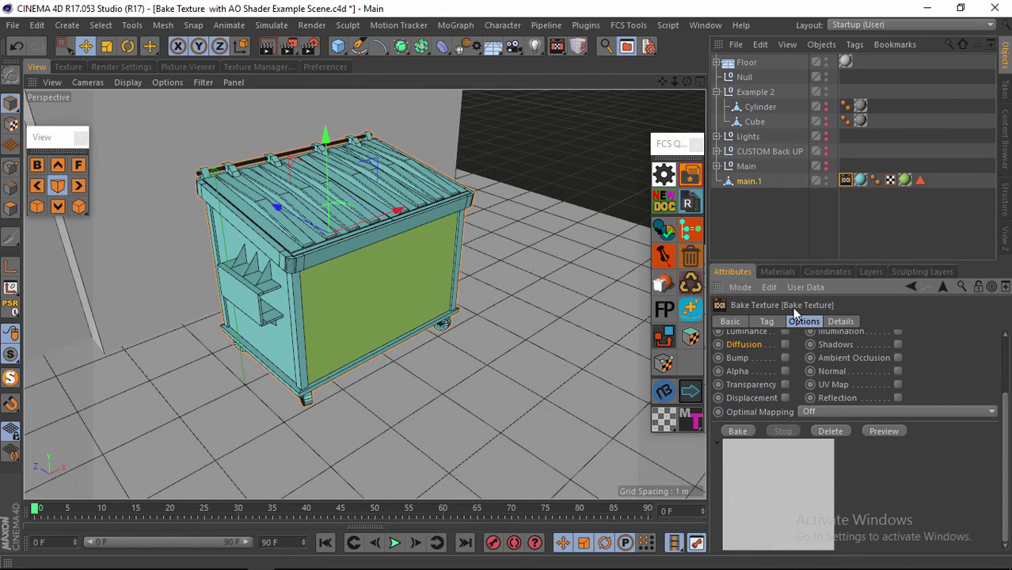
left_click(769, 321)
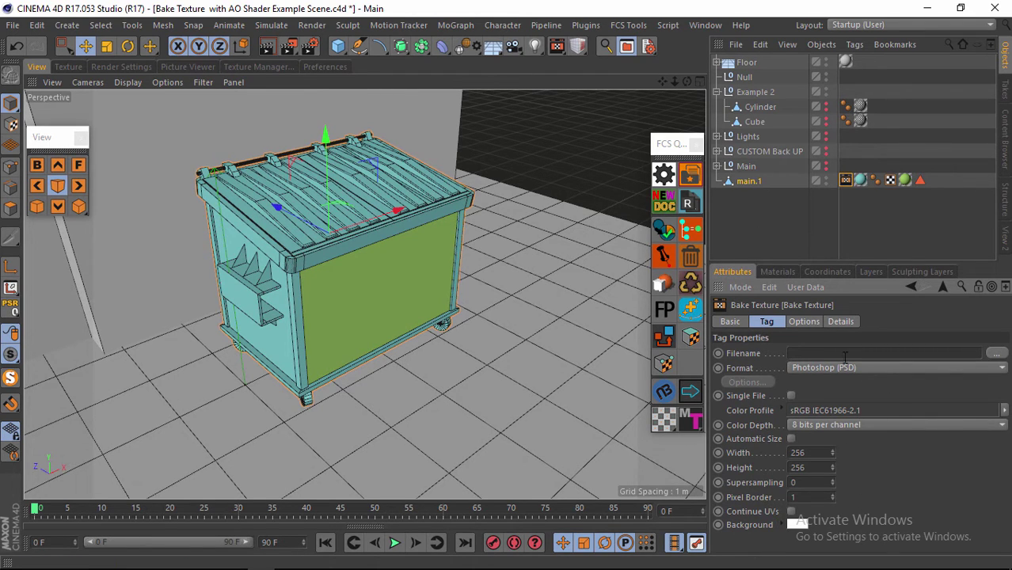
Step: Save the bake as 'MAim_AO' in PNG format, accepting the default PNG options
left_click(997, 354)
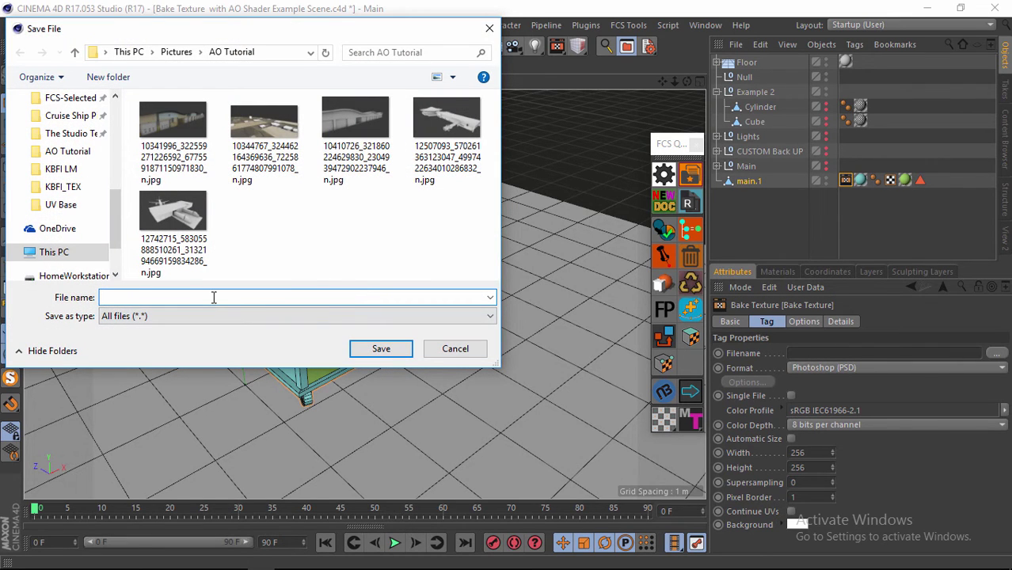
type("MAim_AO")
left_click(403, 354)
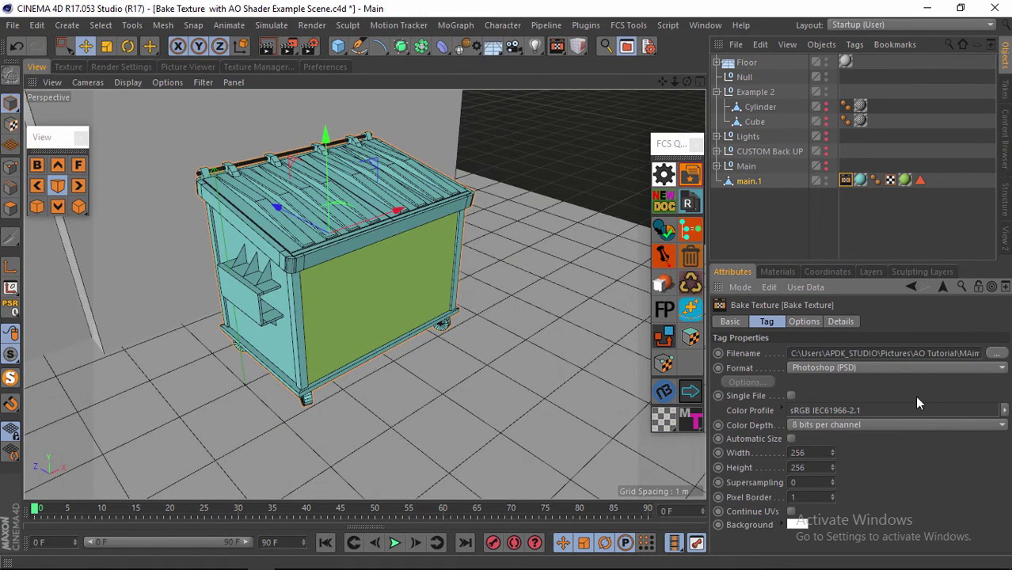
left_click(802, 369)
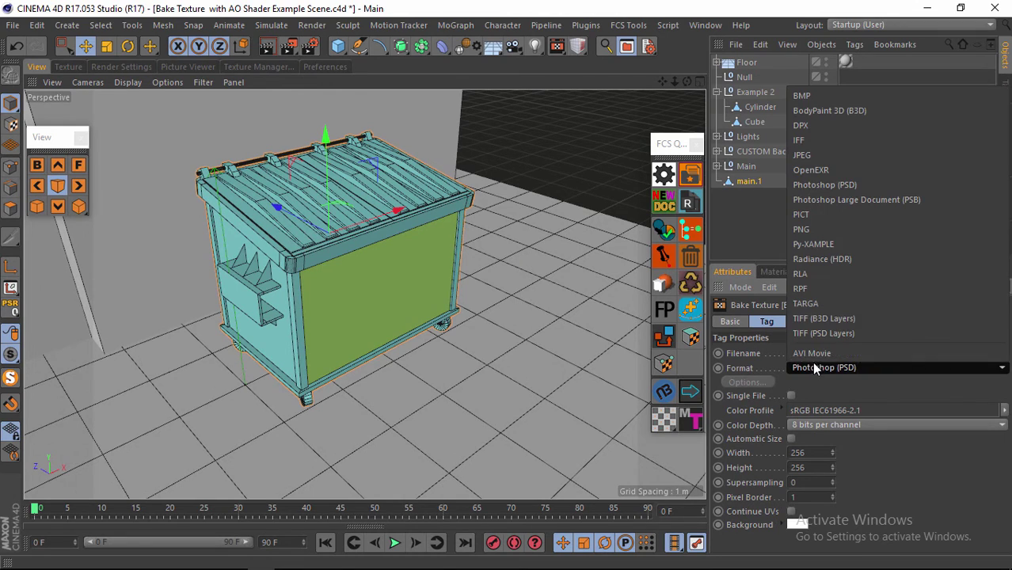
left_click(823, 227)
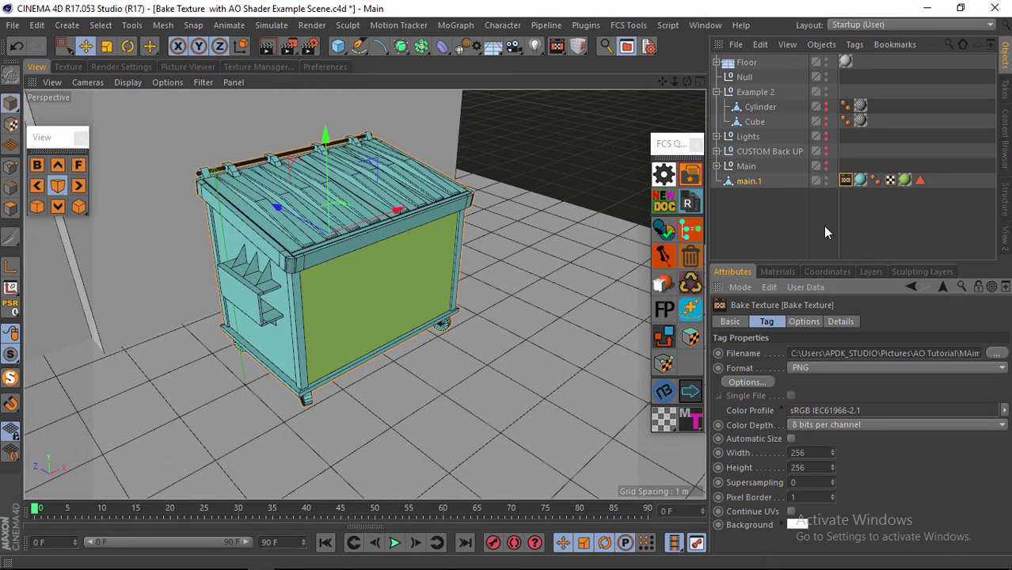
left_click(749, 381)
left_click(711, 390)
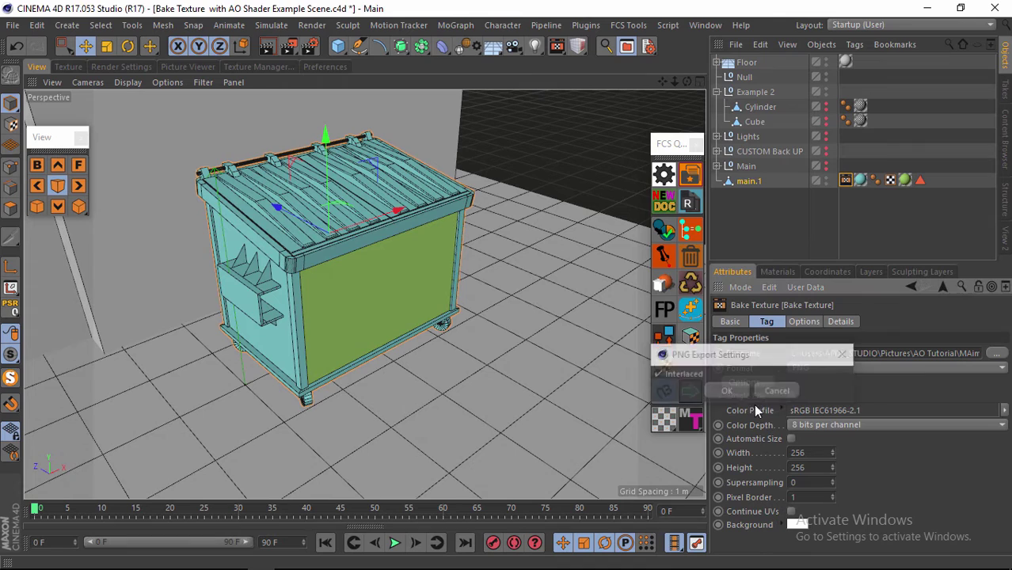
Step: Set the bake Width to 2048 and copy it into Height
double_click(818, 452)
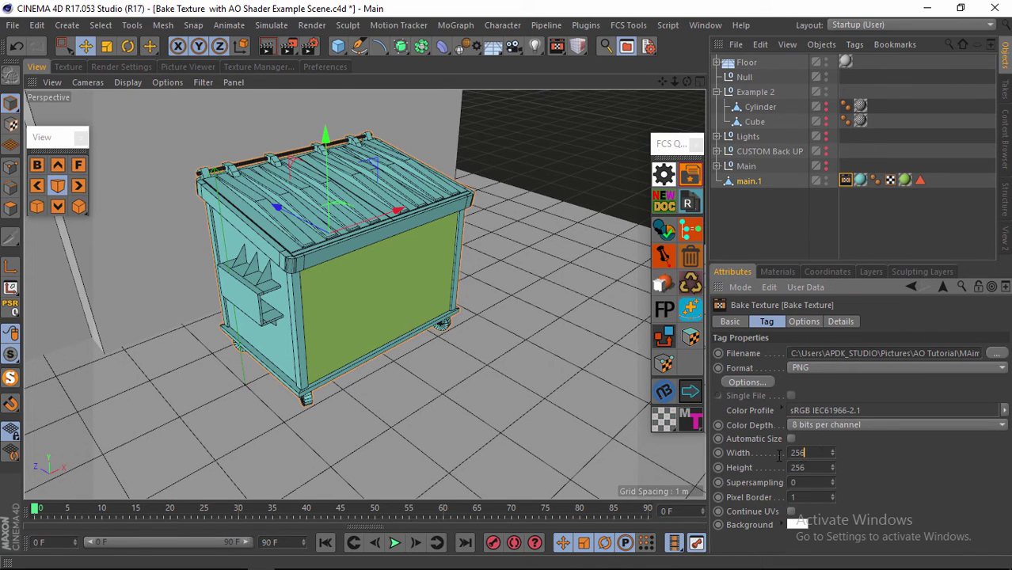
type("204")
key("BackSpace")
type("8")
double_click(802, 452)
key("ctrl+c")
right_click(802, 452)
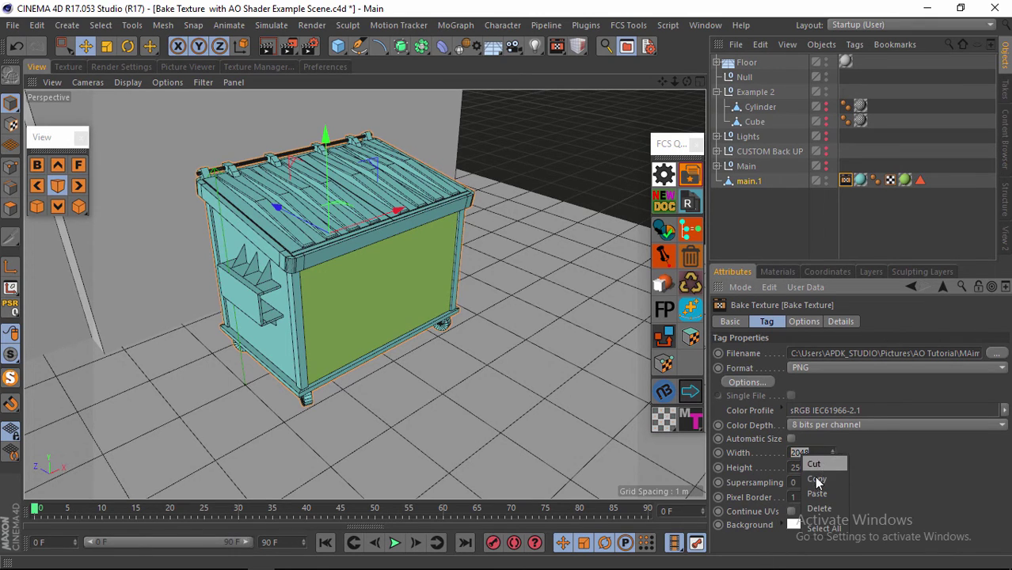
left_click(814, 466)
double_click(798, 467)
right_click(798, 475)
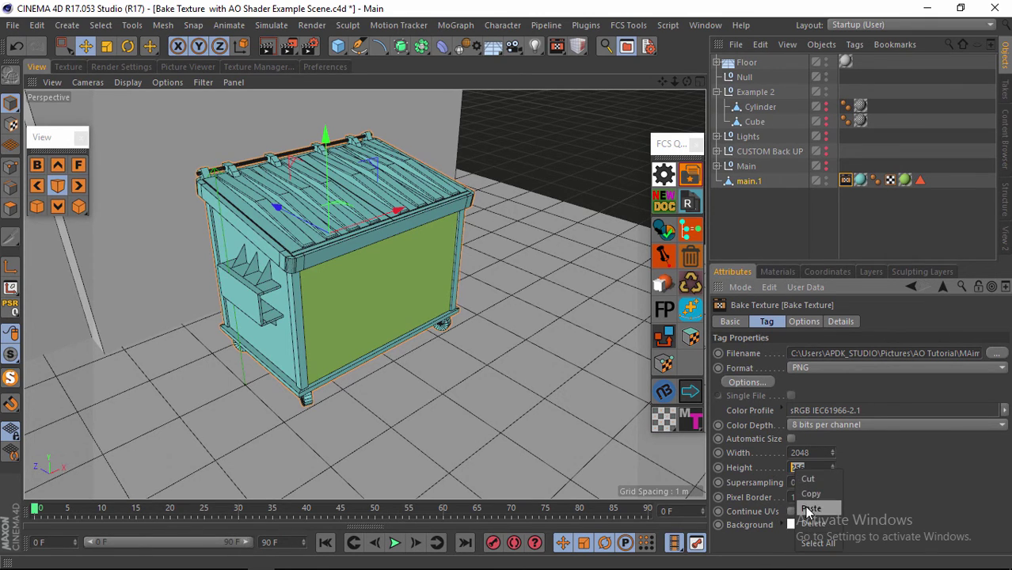
left_click(811, 508)
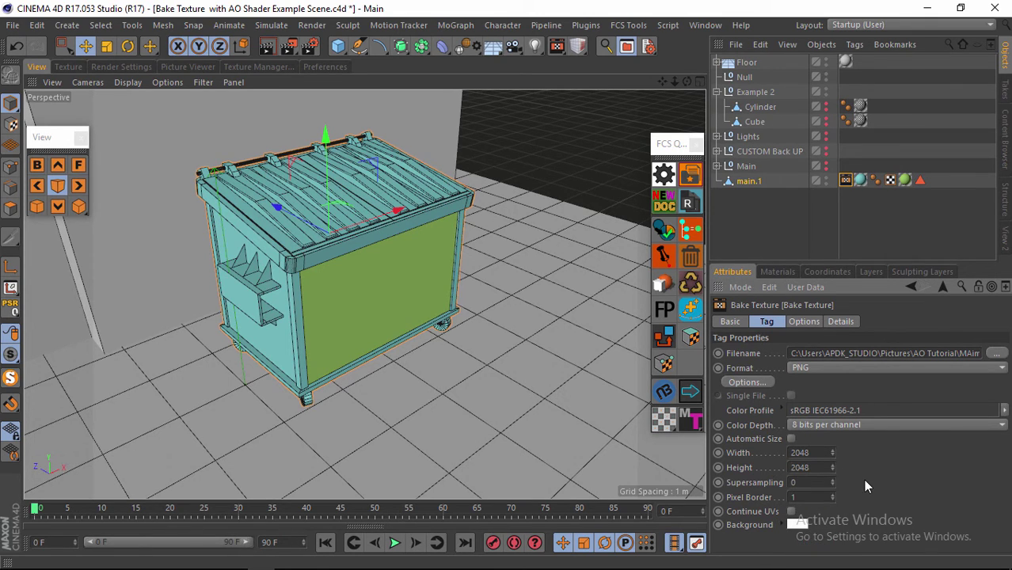
Step: Set the Pixel Border to 4
double_click(813, 498)
type("4")
key("Return")
Step: Tick Diffusion on the bake tag's Options tab and start the bake
left_click(801, 321)
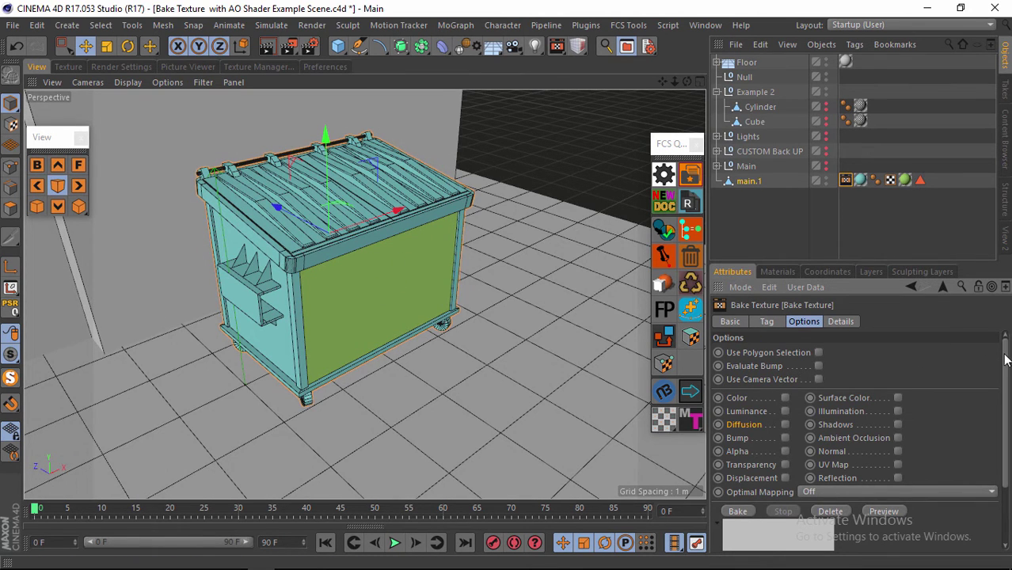
left_click_drag(1005, 355, 1004, 425)
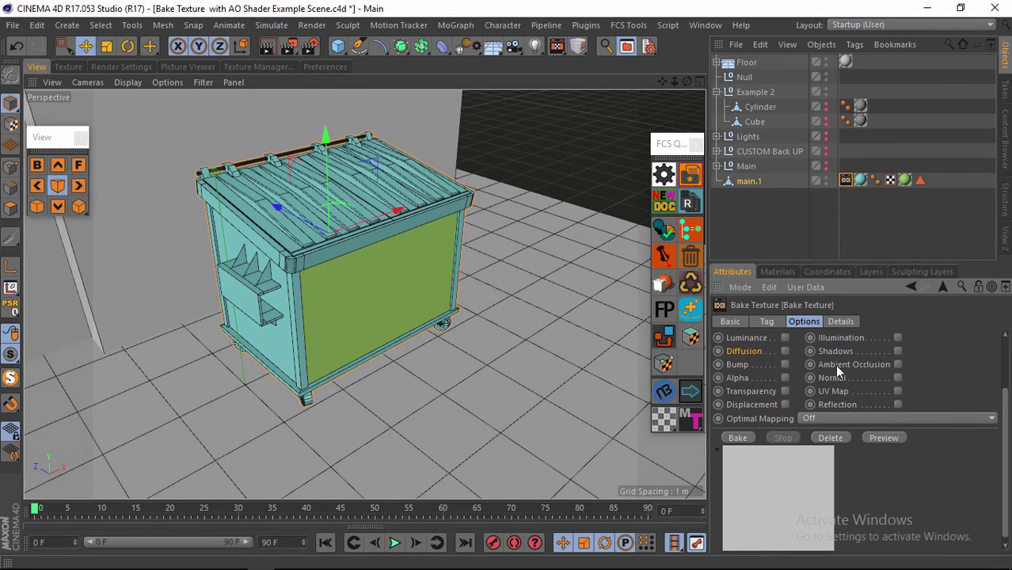
scroll(1008, 393, "up", 2)
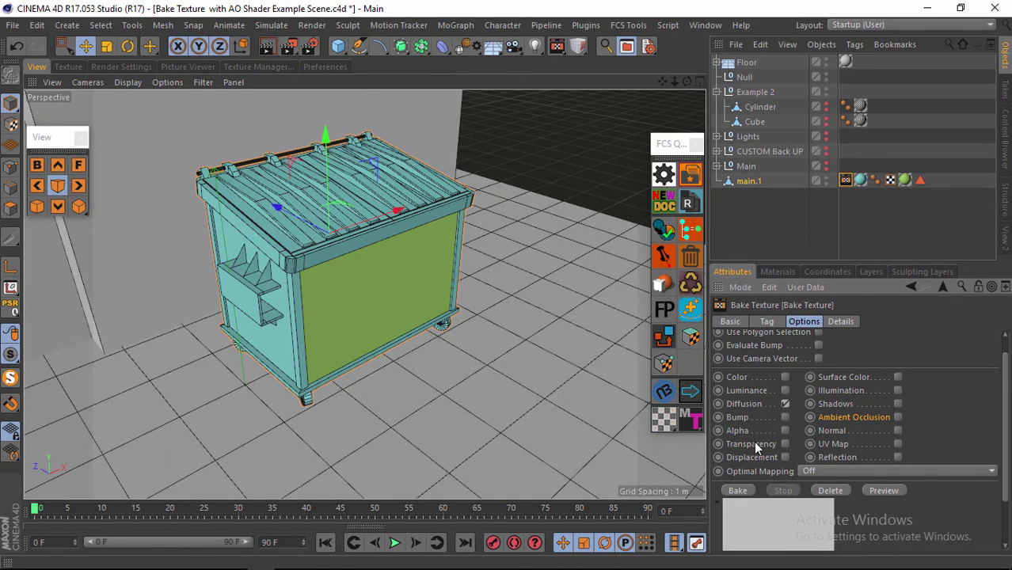
left_click(743, 491)
Step: Open the bake preview in its own window and enlarge it
scroll(774, 513, "down", 2)
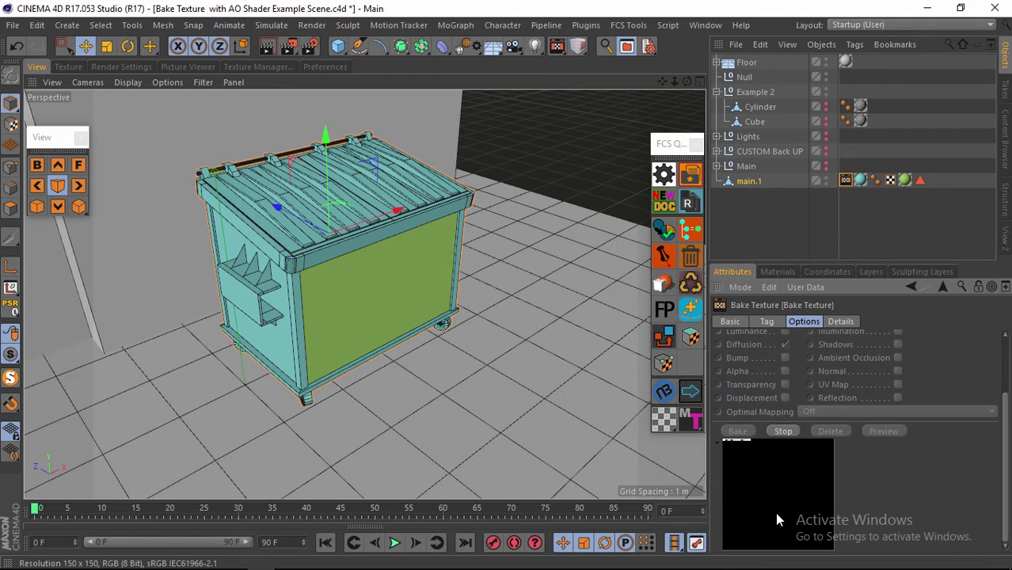
right_click(748, 444)
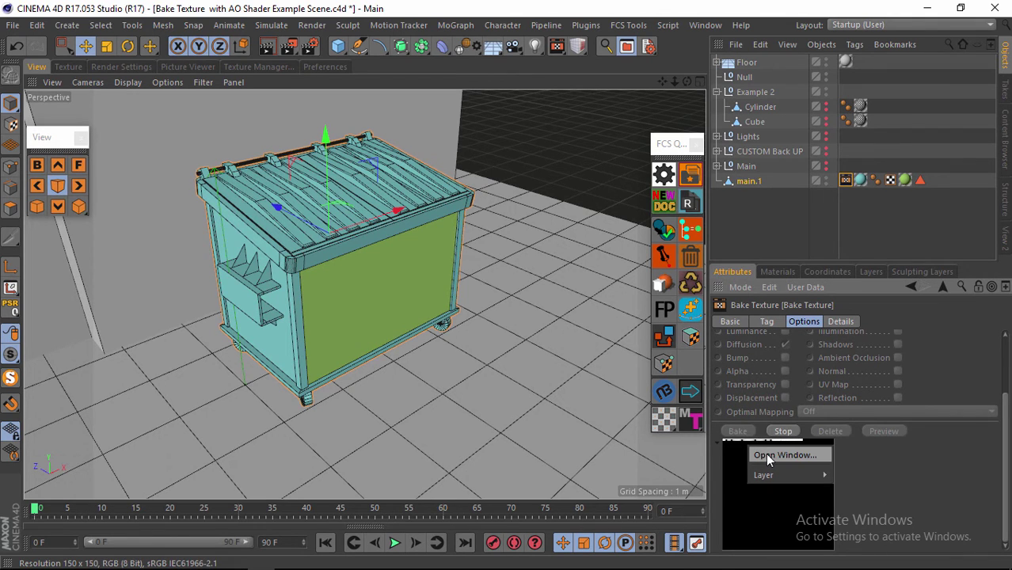
left_click(763, 455)
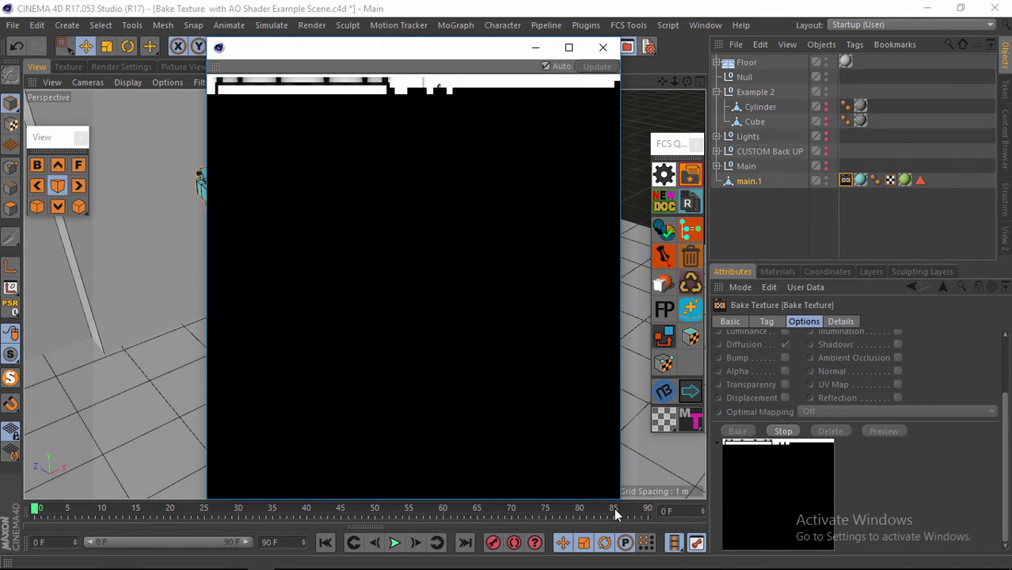
left_click_drag(621, 501, 669, 521)
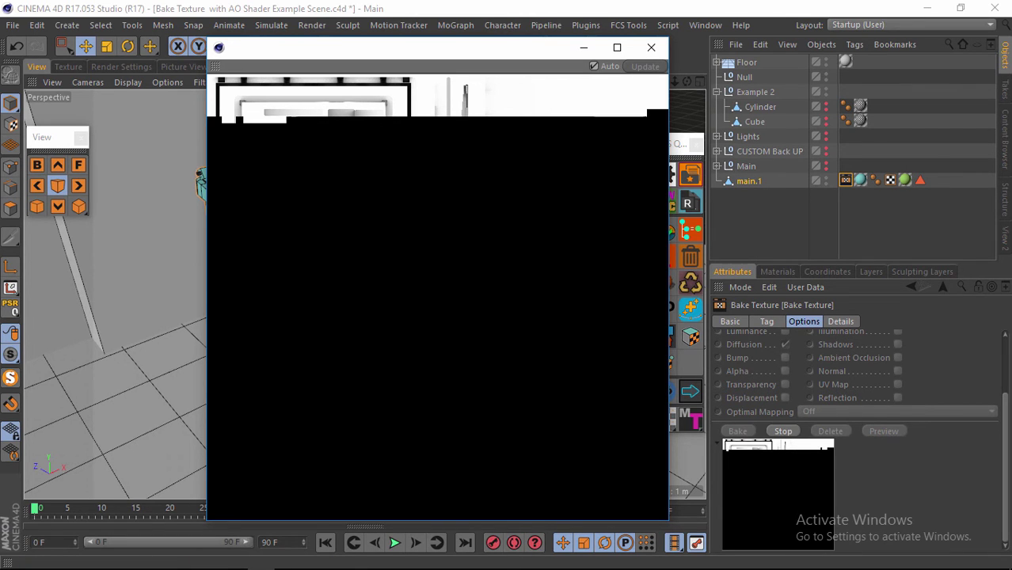
mouse_move(634, 562)
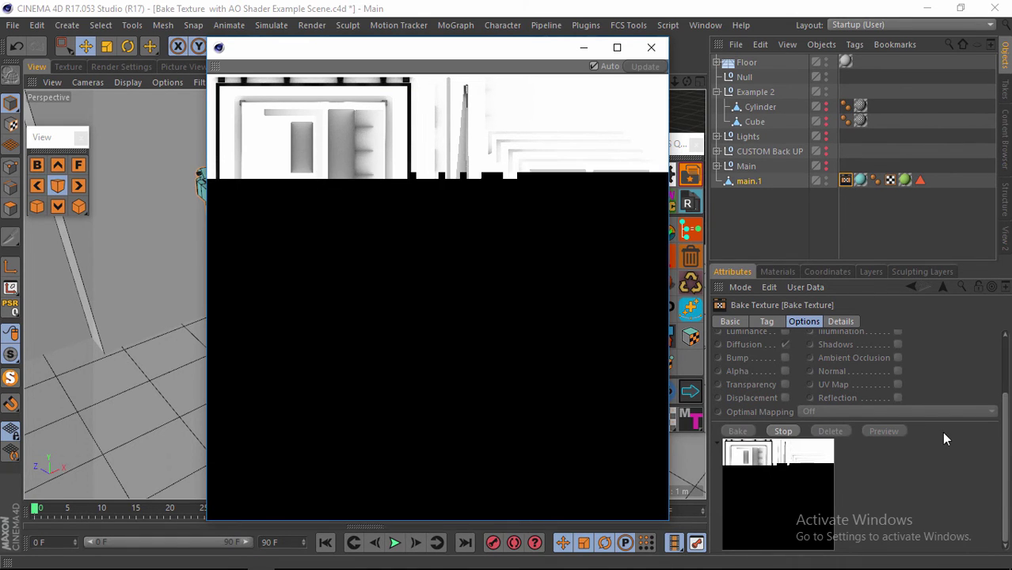
Step: Check the tag's output settings, collapse the Example 2 group, and drag the bake window right
left_click(769, 322)
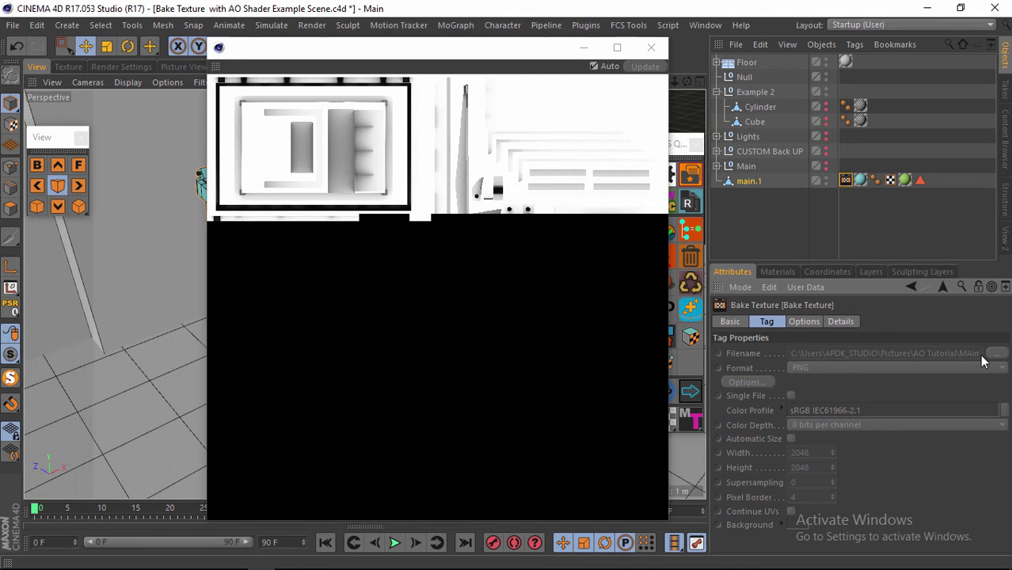
left_click(748, 165)
left_click(748, 152)
left_click(748, 136)
left_click(750, 122)
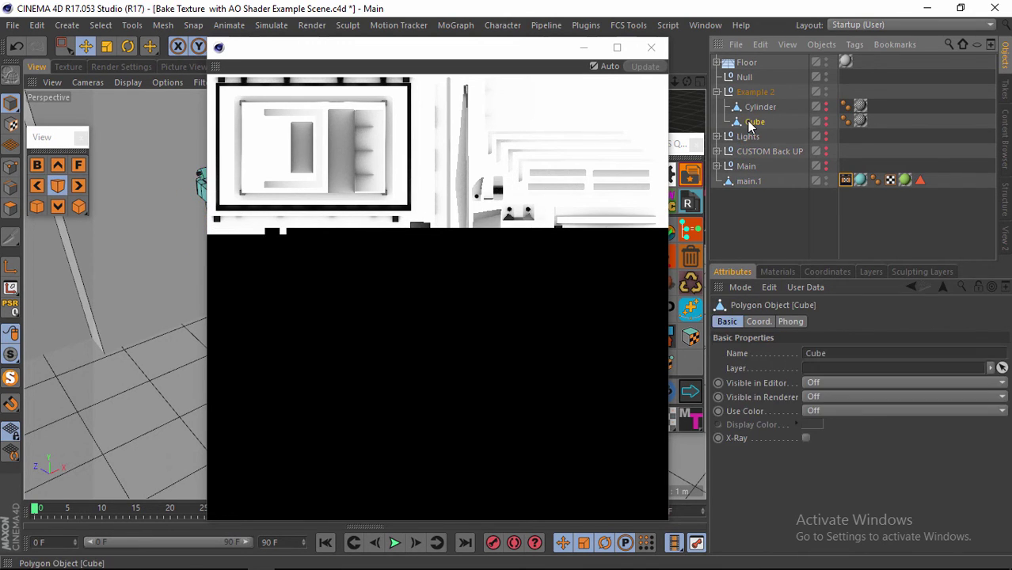
left_click(752, 109)
left_click(757, 92)
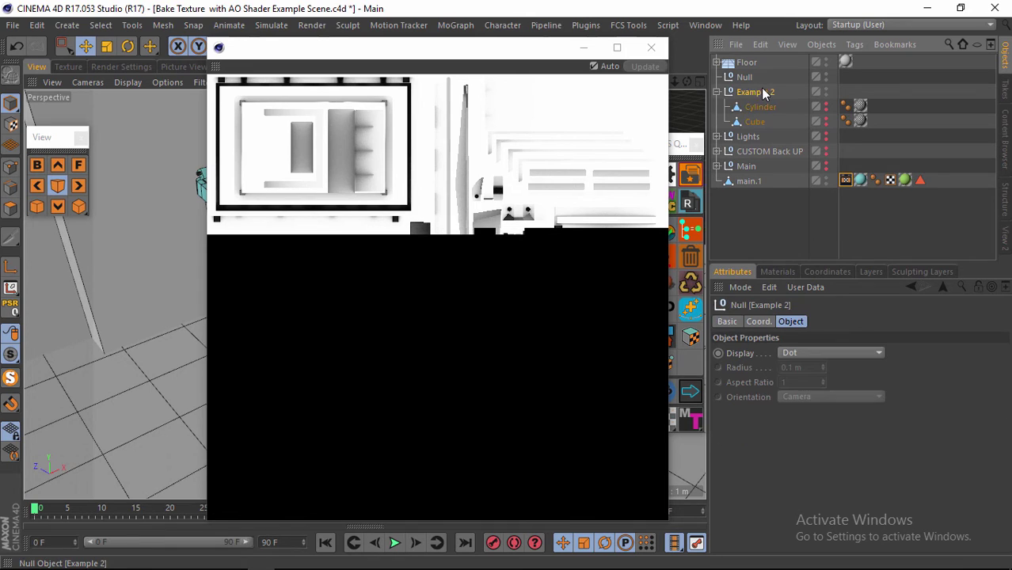
left_click(717, 92)
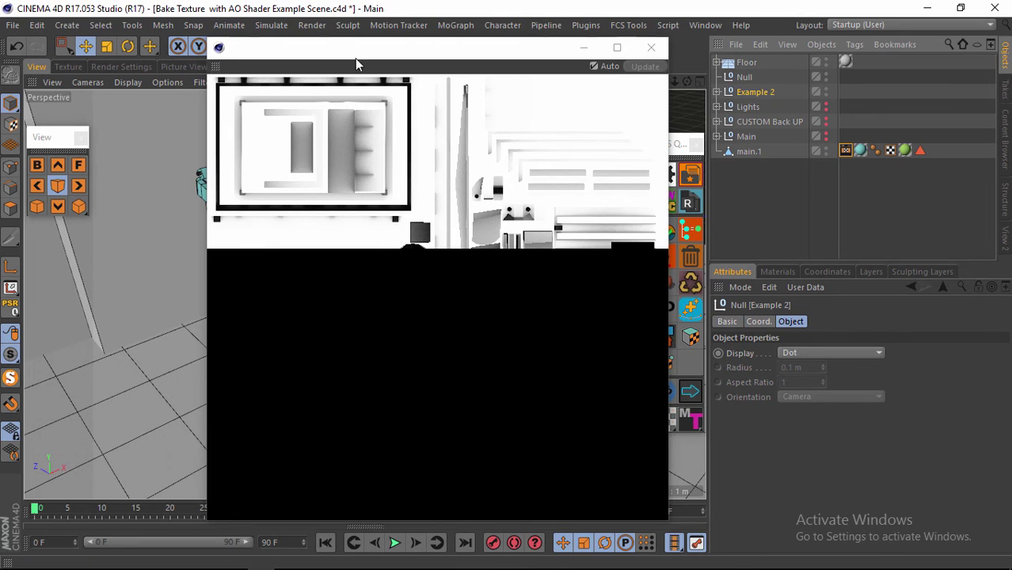
left_click_drag(355, 56, 560, 68)
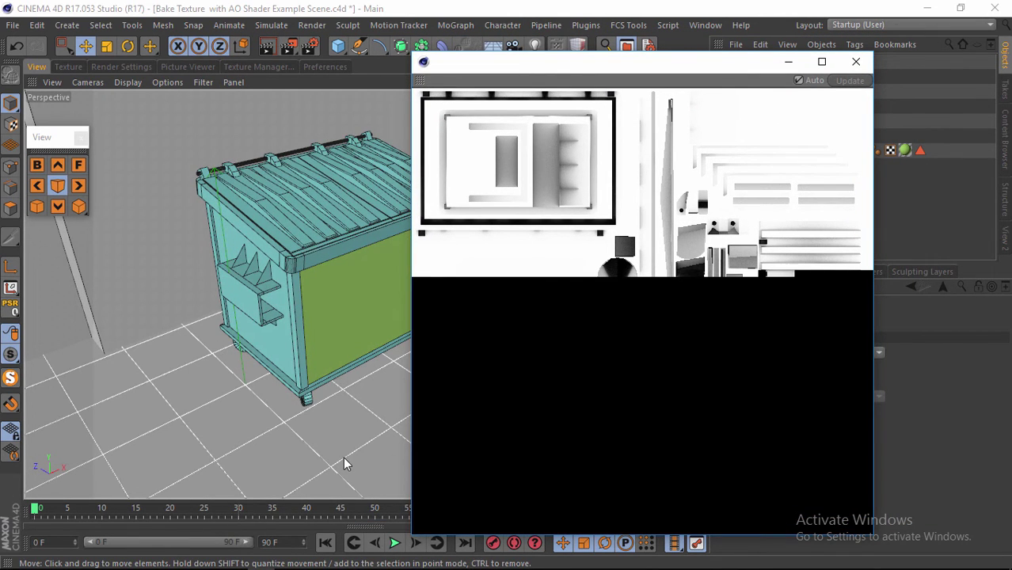
Step: Wait for main.1's AO bake to finish, then close its preview window
left_click(343, 313)
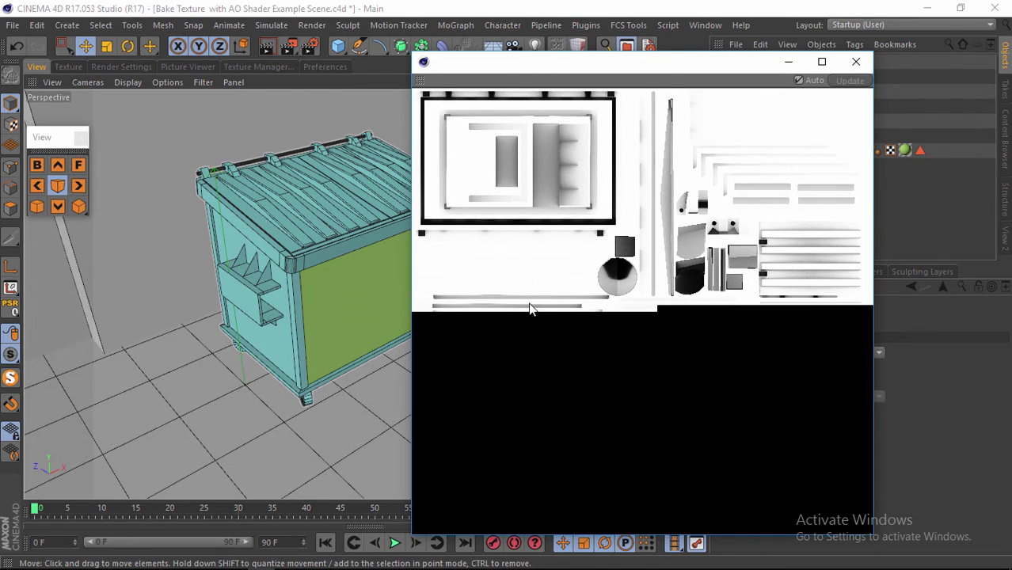
left_click_drag(667, 68, 476, 51)
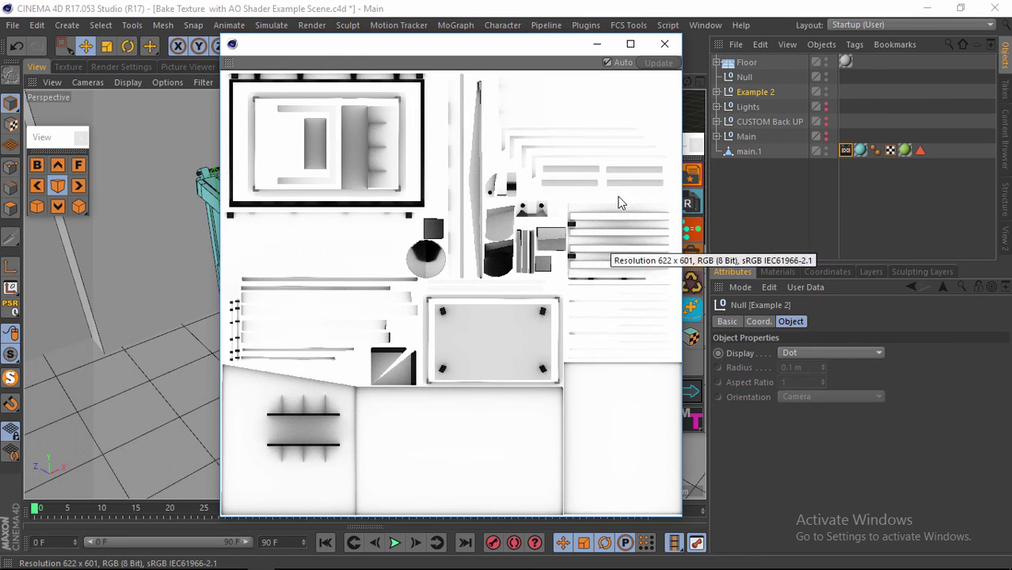
left_click(664, 44)
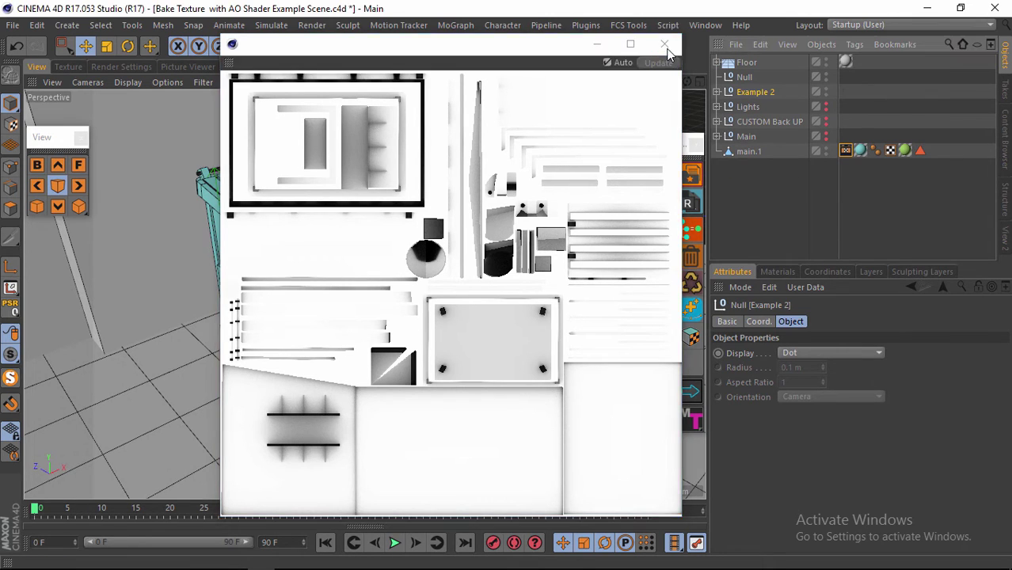
scroll(355, 243, "down", 5)
scroll(362, 194, "up", 7)
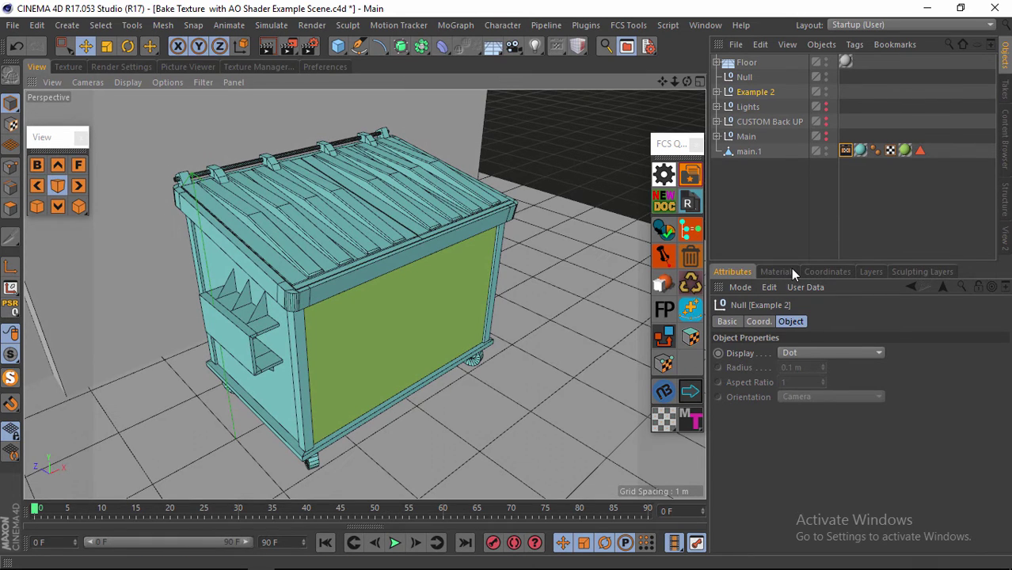
Step: Load MAim_AODiffusion.png into the Diffusion texture of Mat.1 and Mat together, without copying it
left_click(791, 270)
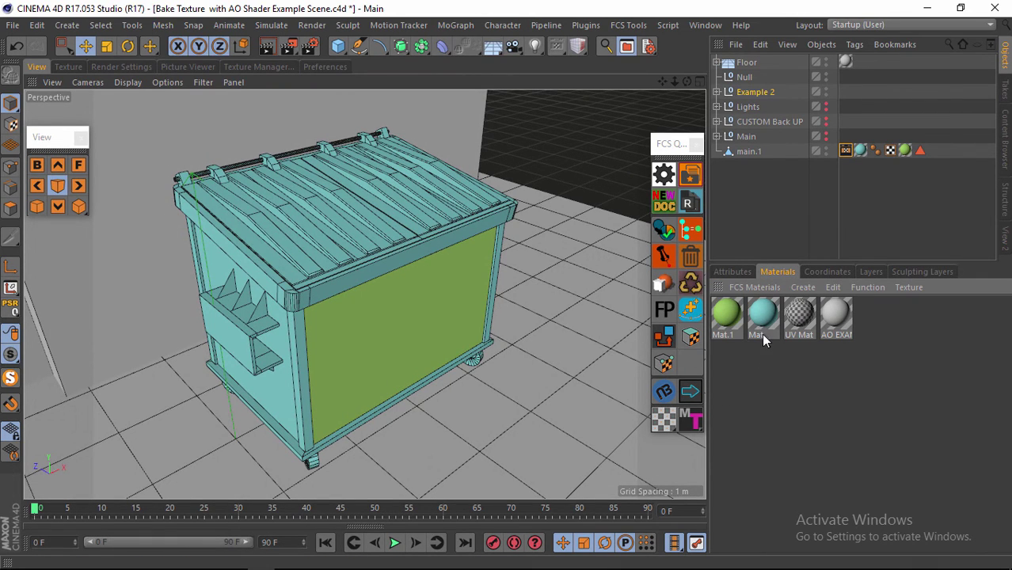
left_click_drag(766, 362, 716, 305)
double_click(763, 314)
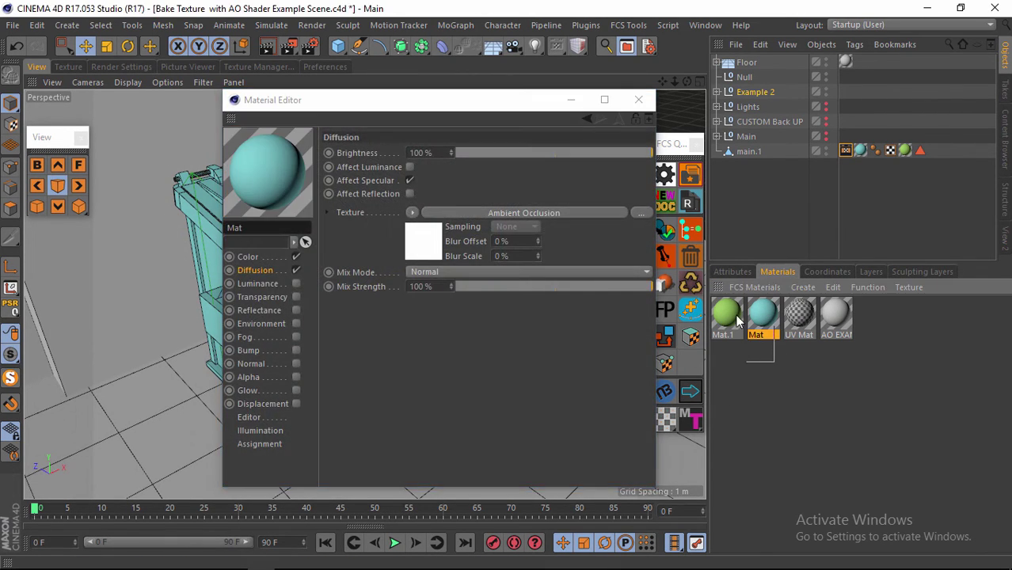
left_click(641, 213)
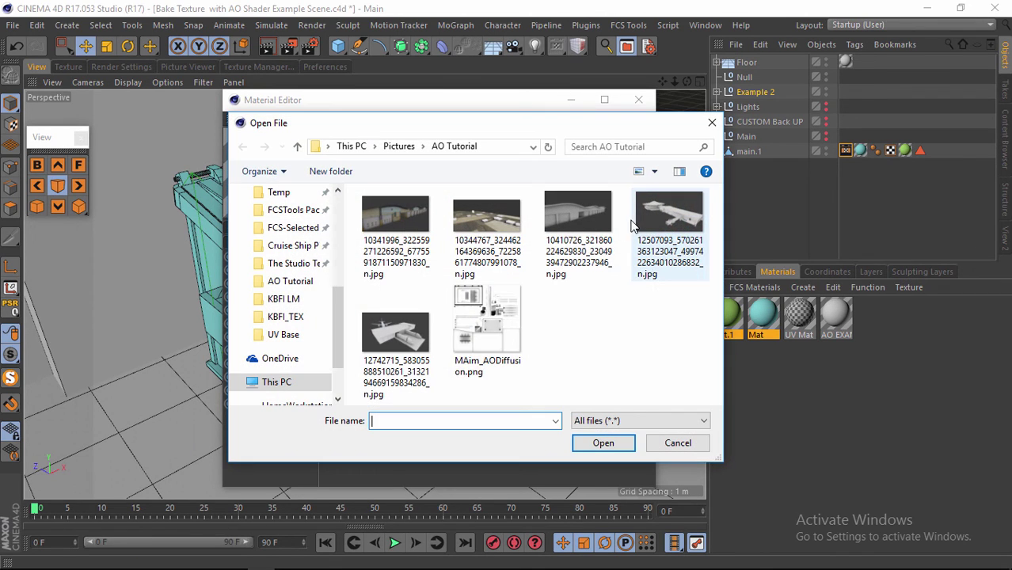
left_click(491, 317)
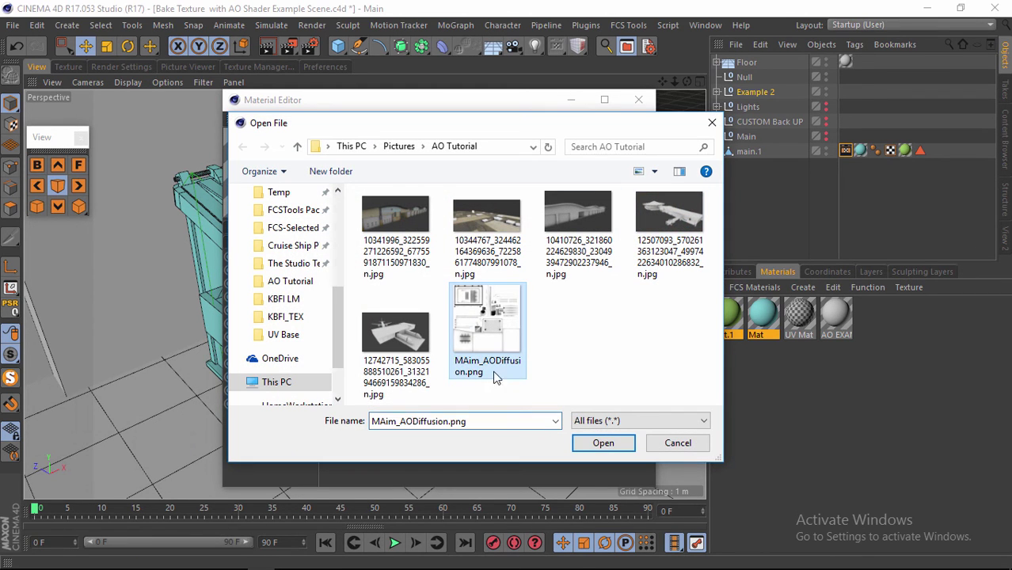
left_click(600, 443)
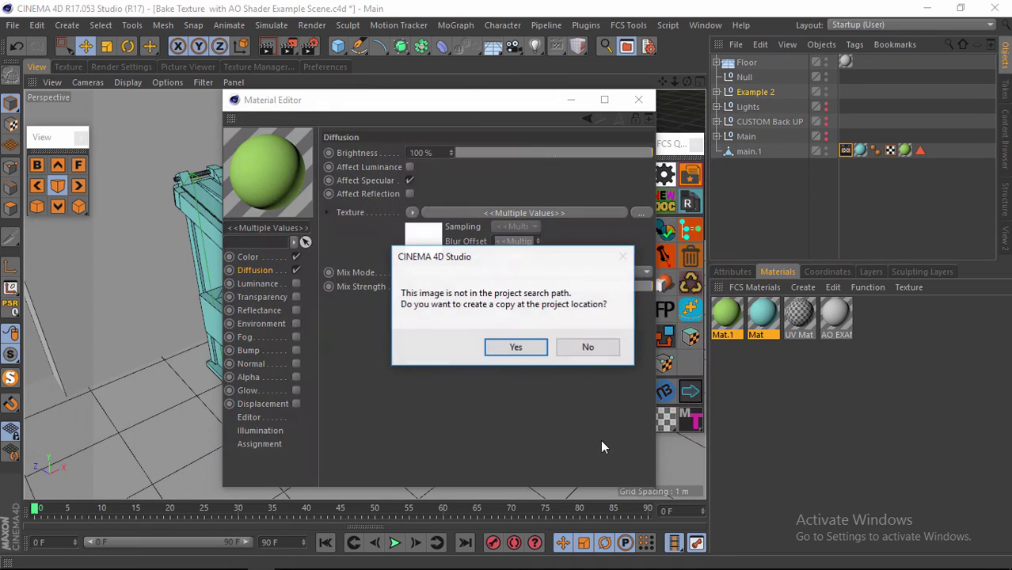
left_click(590, 352)
Step: Close the Material Editor and orbit in to inspect the textured dumpster and wall
left_click(260, 421)
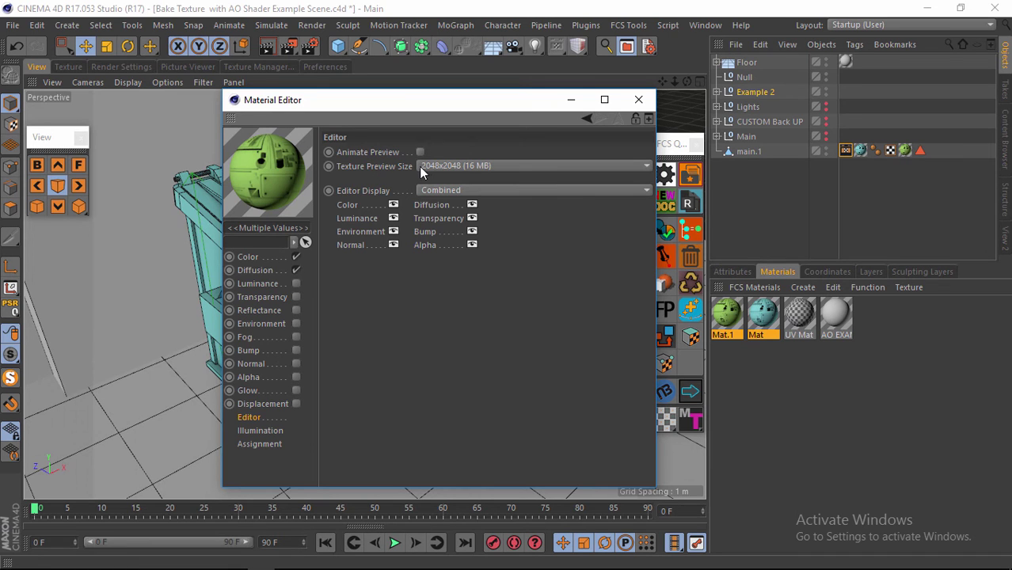
left_click(637, 101)
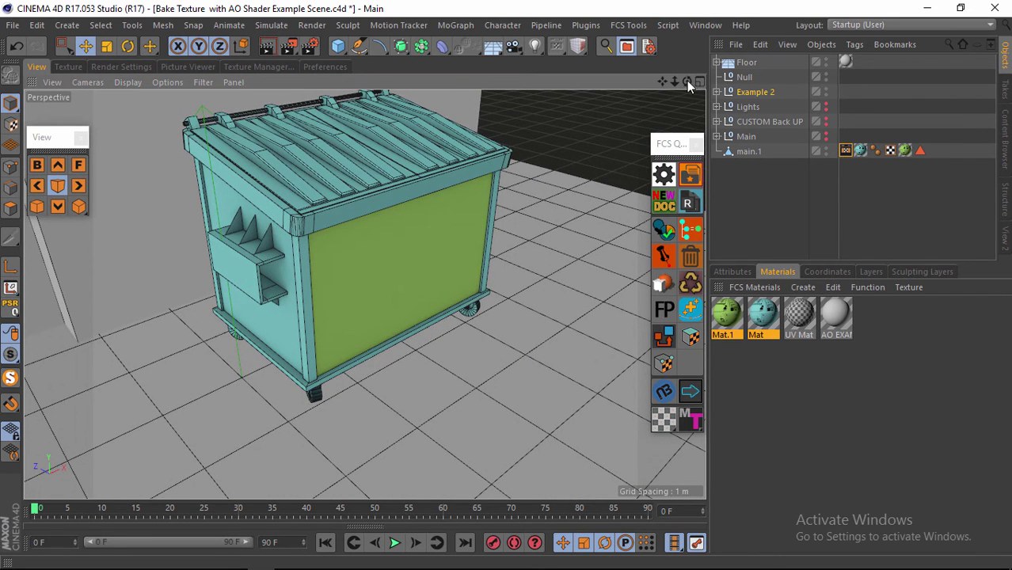
left_click_drag(687, 80, 481, 200)
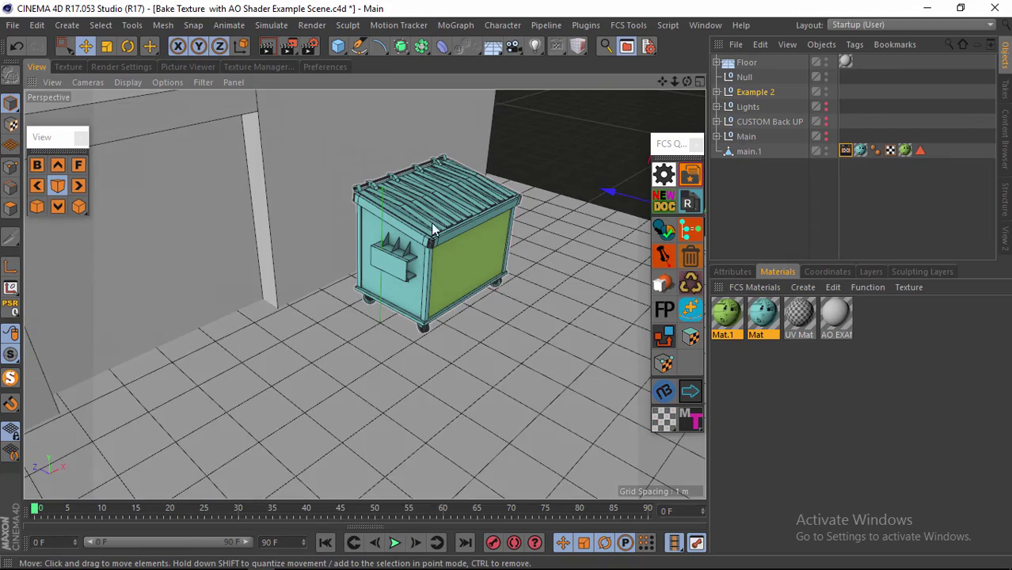
left_click_drag(446, 284, 380, 386, "alt")
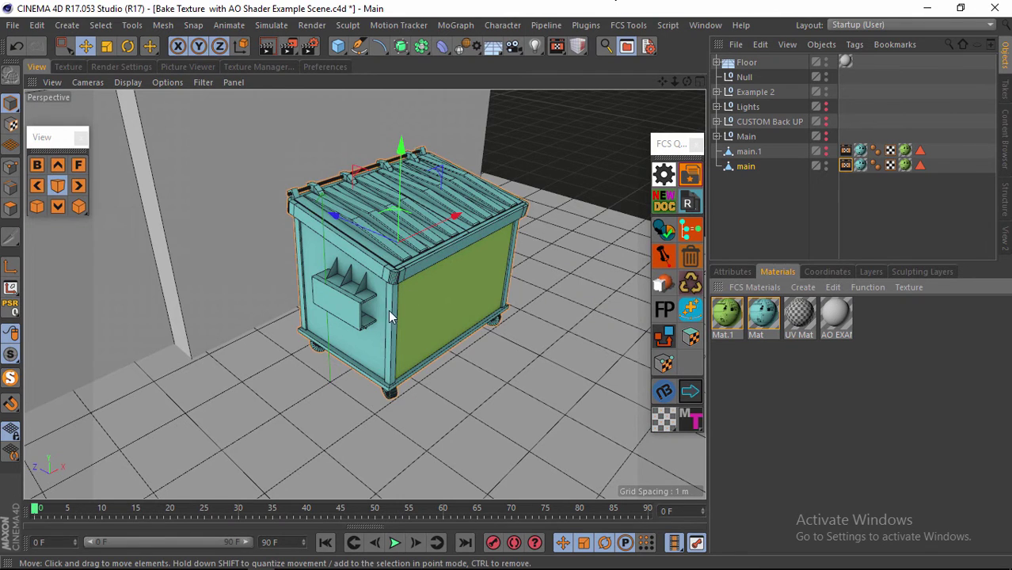
Step: Orbit the view around the dumpster
left_click_drag(389, 317, 445, 270, "alt")
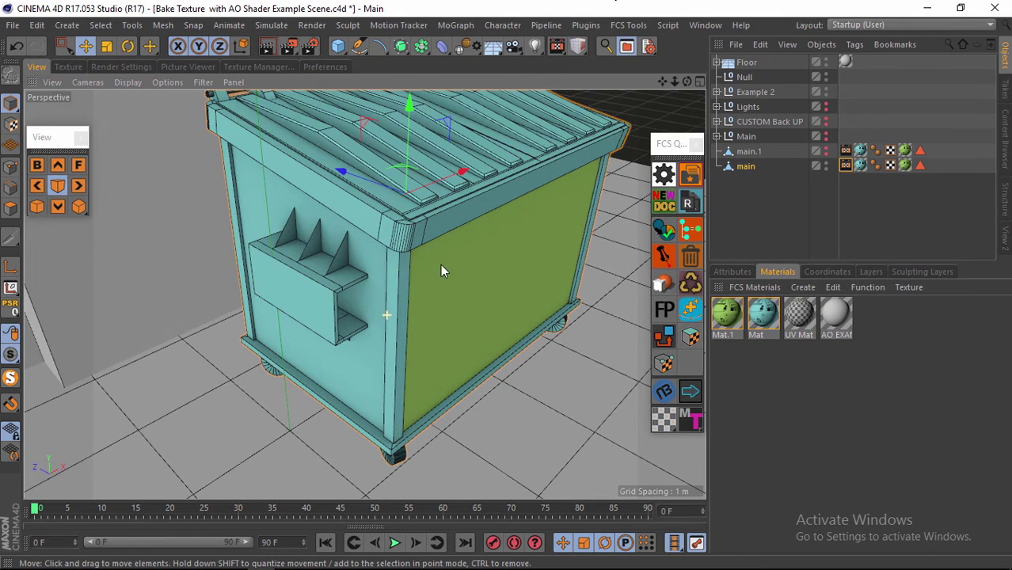
Step: Frame the textured dumpster beside the walls and render the view
left_click_drag(694, 107, 507, 259, "alt")
scroll(507, 259, "down", 5)
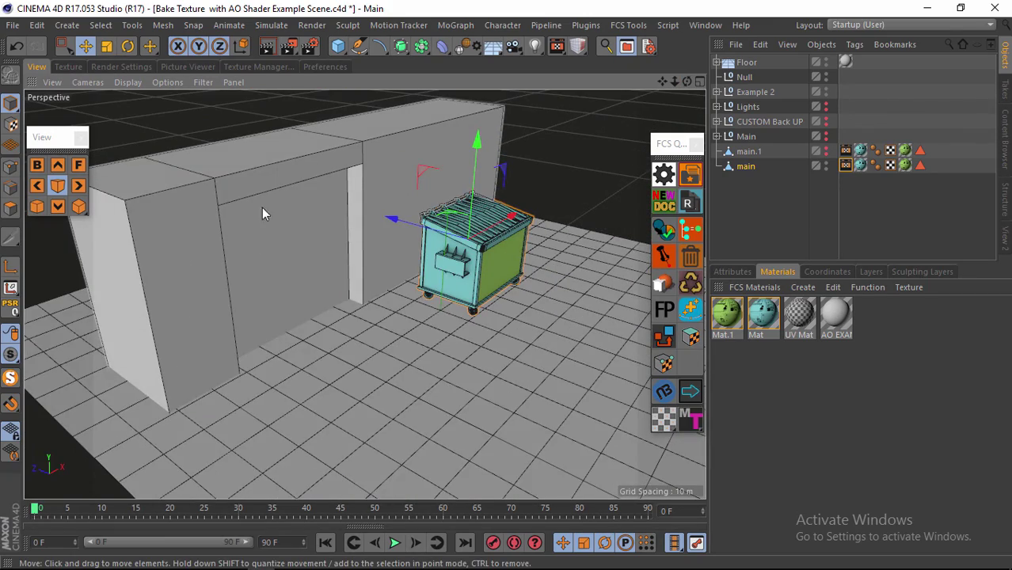
scroll(400, 153, "down", 3)
left_click_drag(400, 154, 379, 223, "alt")
scroll(504, 291, "up", 2)
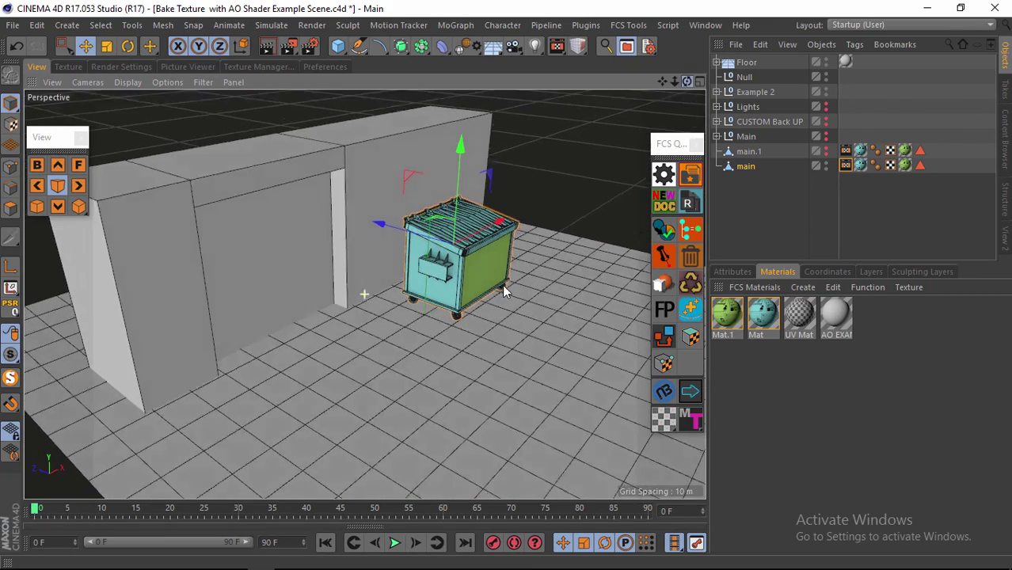
left_click_drag(503, 292, 339, 147, "alt")
left_click(338, 148)
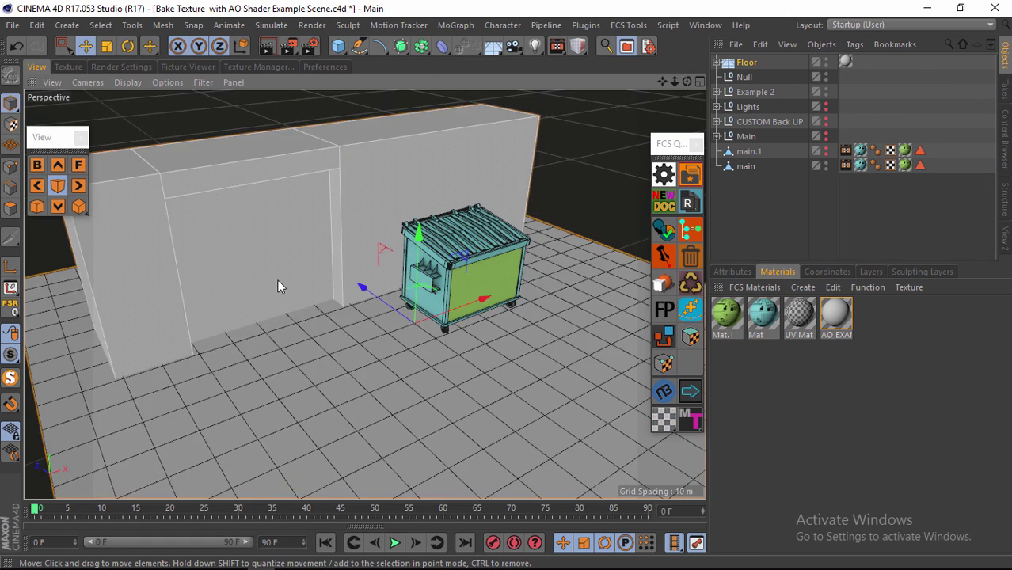
scroll(277, 273, "up", 3)
left_click(267, 46)
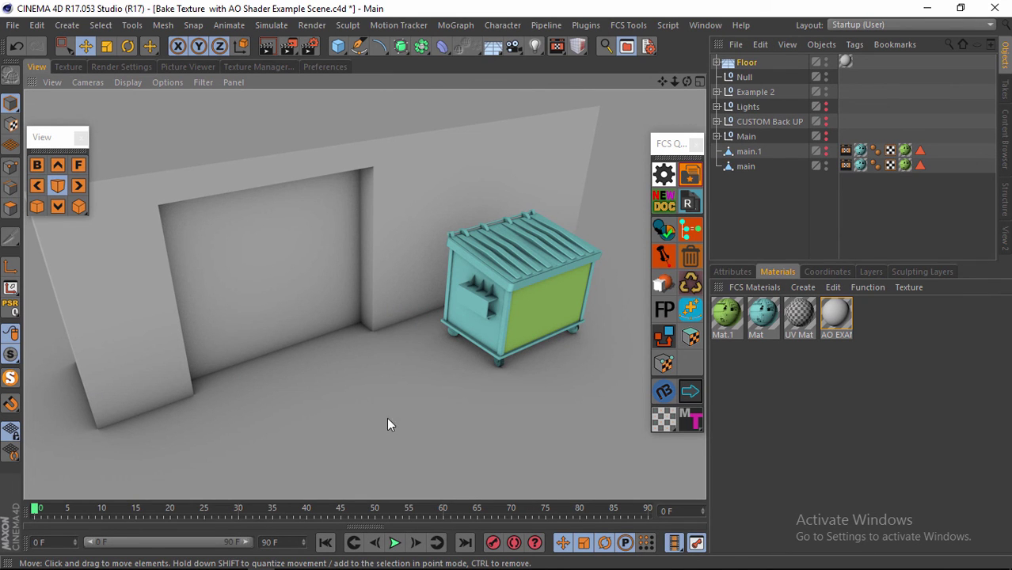
left_click(628, 25)
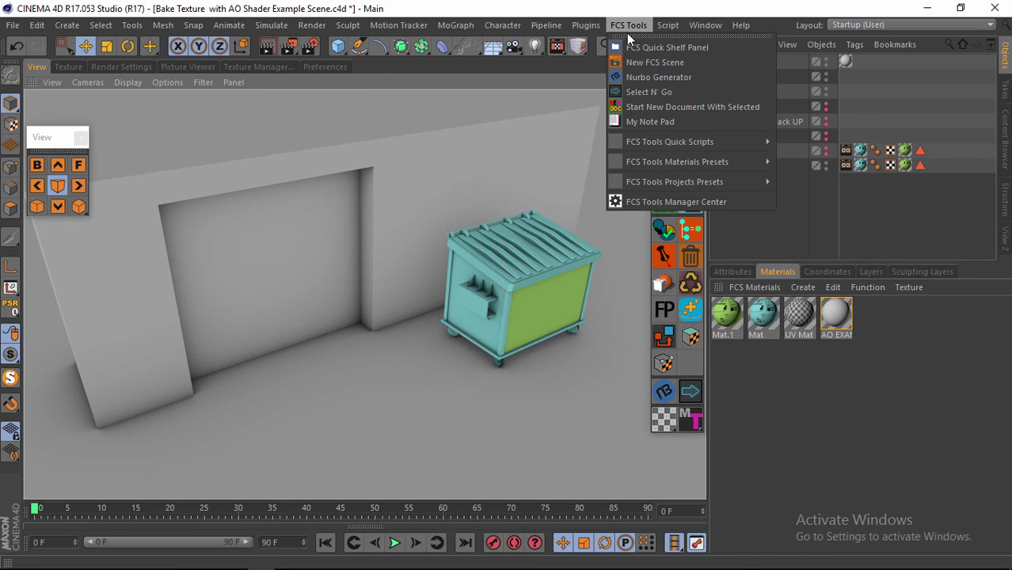
left_click(584, 62)
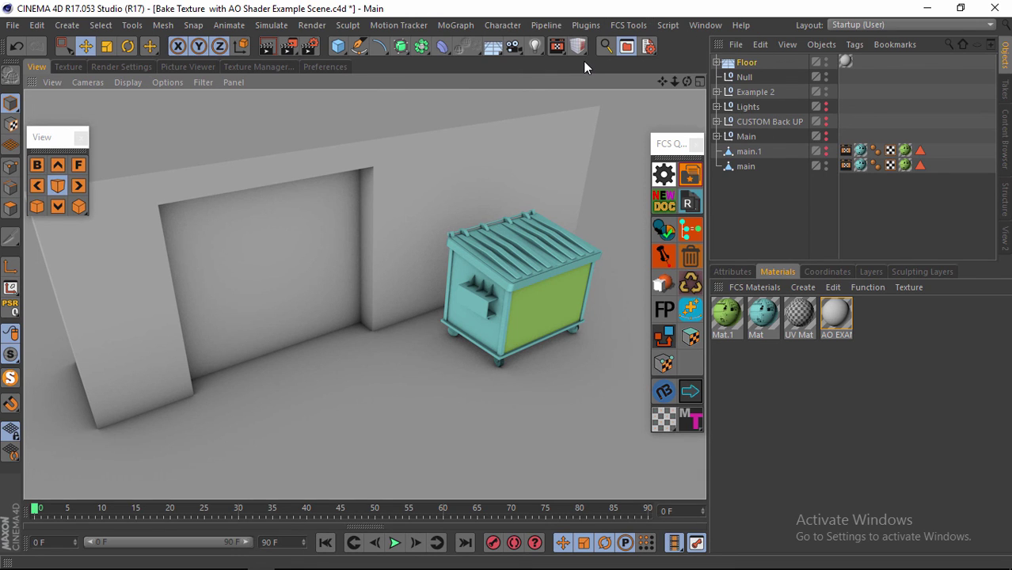